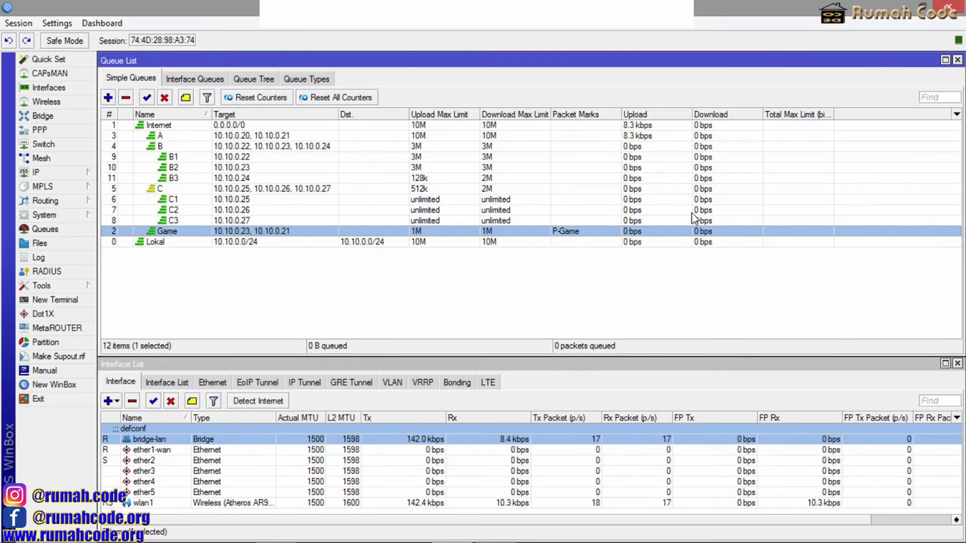
# Step: Compare the traffic of the simple queues with the rates of the bridge-lan and ether1-wan interfaces
pyautogui.click(712, 167)
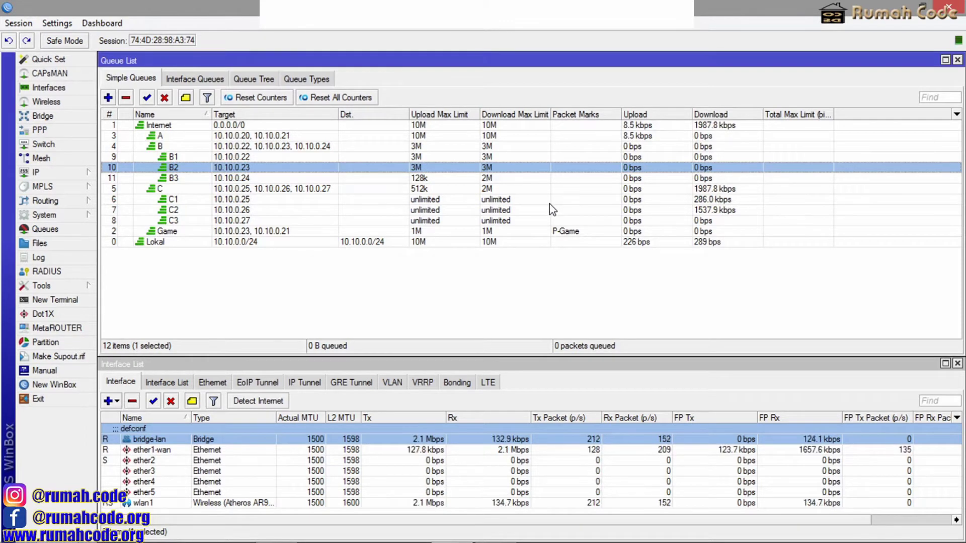
pyautogui.click(411, 437)
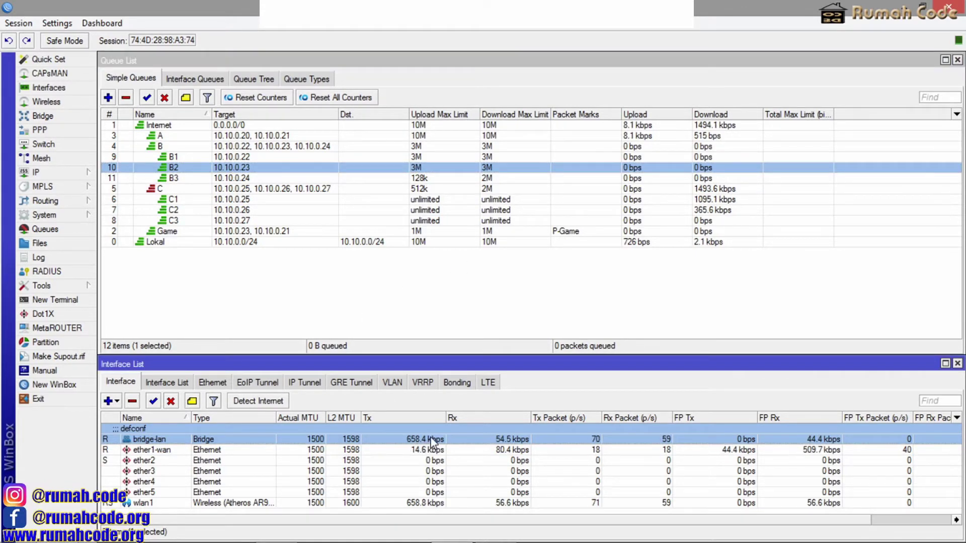
pyautogui.click(432, 450)
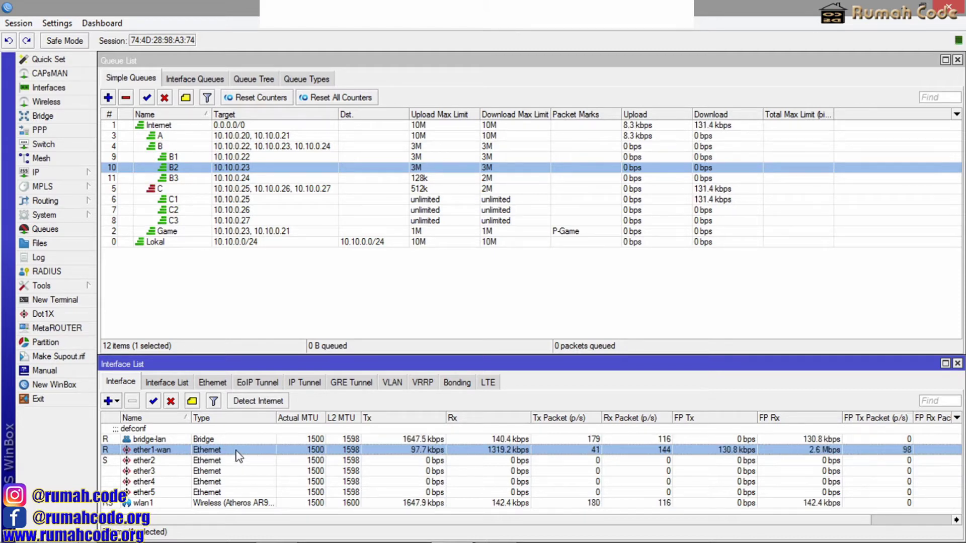
pyautogui.click(309, 440)
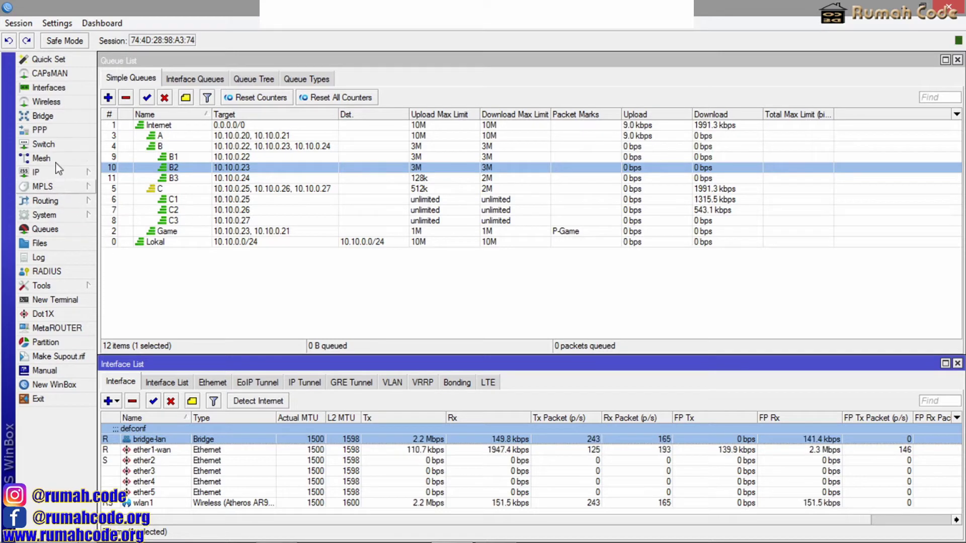
# Step: Check which interfaces are ports of bridge-lan, looking at ether2 and wlan1, and close the bridge window
pyautogui.click(41, 119)
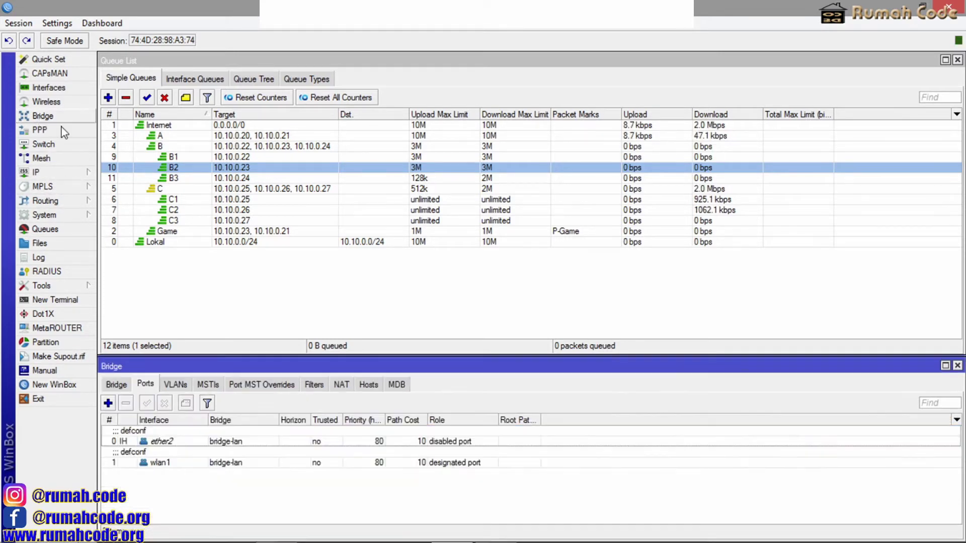
pyautogui.click(188, 442)
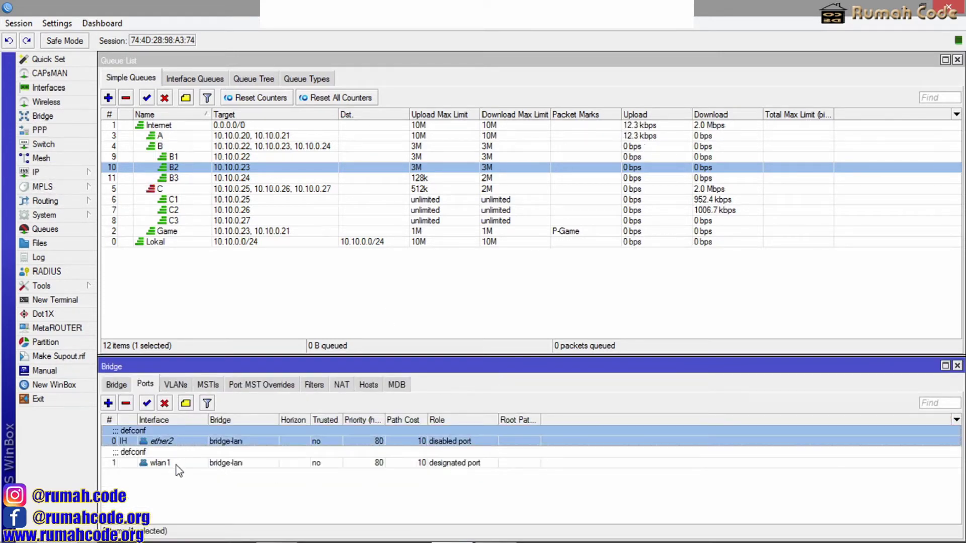
pyautogui.click(182, 462)
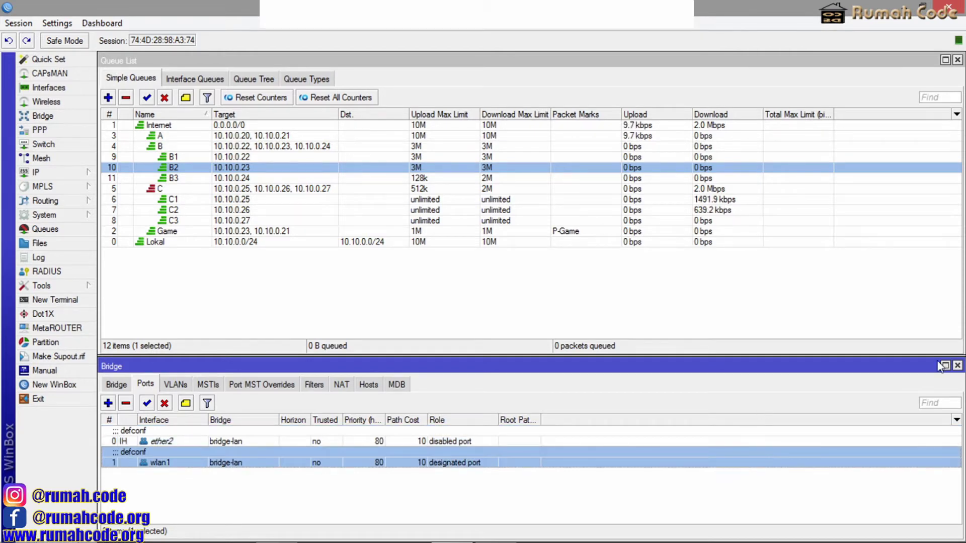
pyautogui.click(957, 367)
# Step: Inspect the Internet parent queue's target address in its settings and close them
pyautogui.click(494, 297)
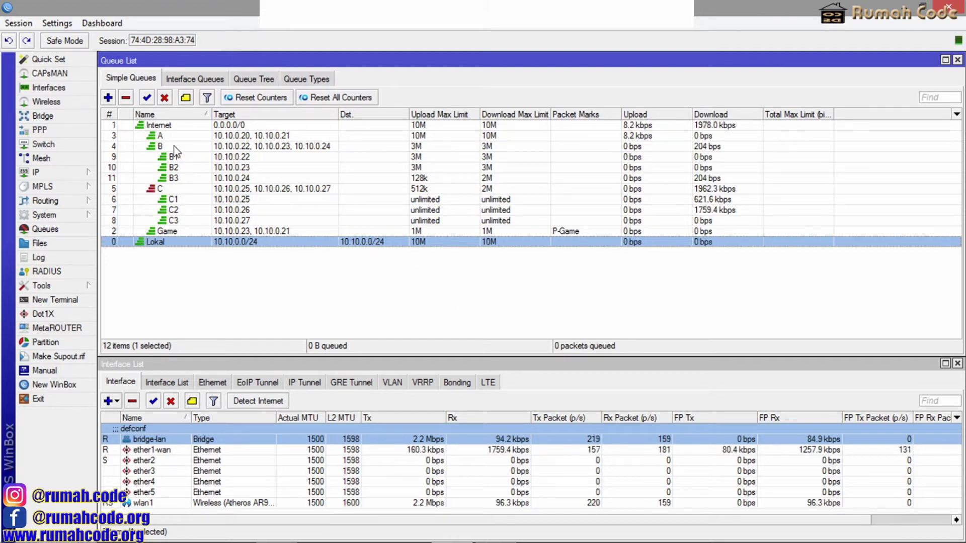
pyautogui.click(170, 126)
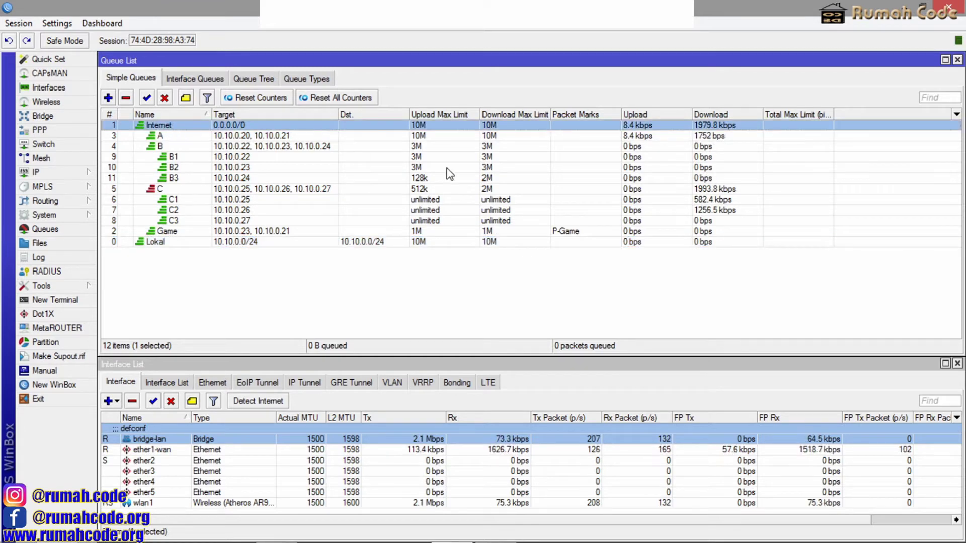
pyautogui.doubleClick(150, 127)
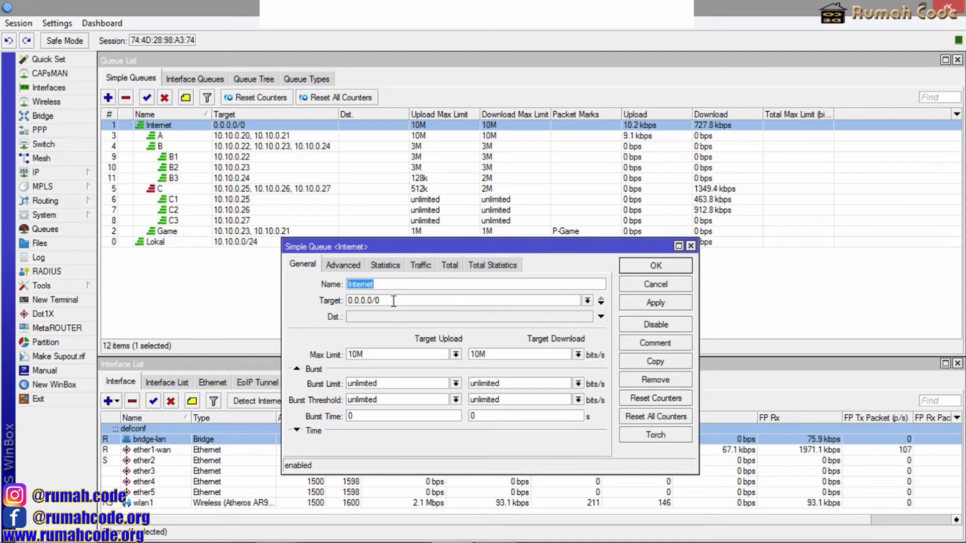
pyautogui.moveTo(394, 299); pyautogui.dragTo(326, 298)
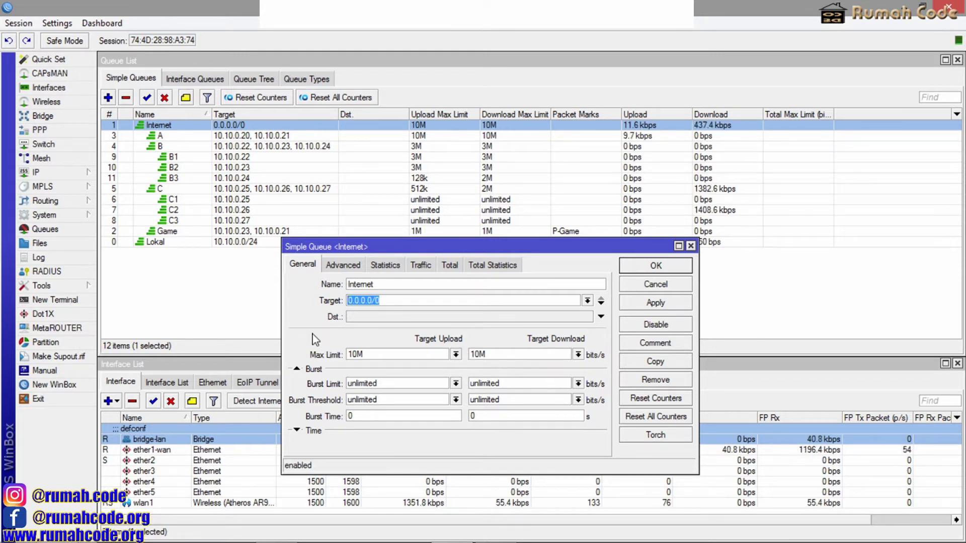
pyautogui.click(657, 266)
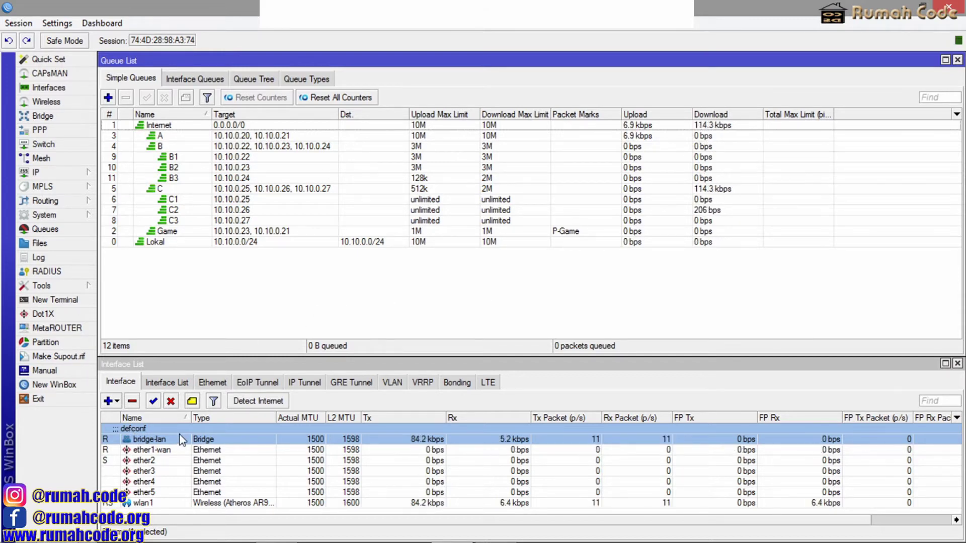
# Step: Set the Internet queue's target to the bridge-lan interface and apply the change
pyautogui.doubleClick(143, 129)
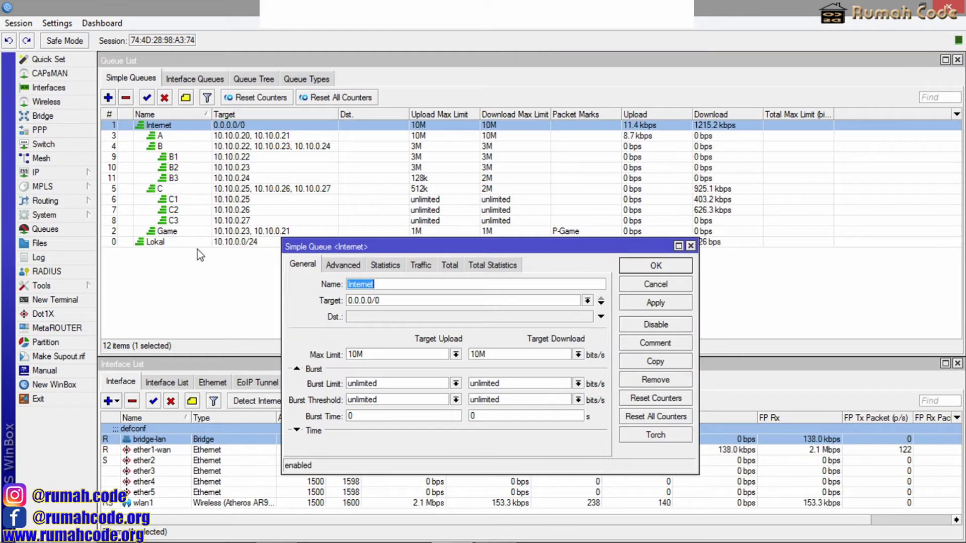
pyautogui.click(591, 301)
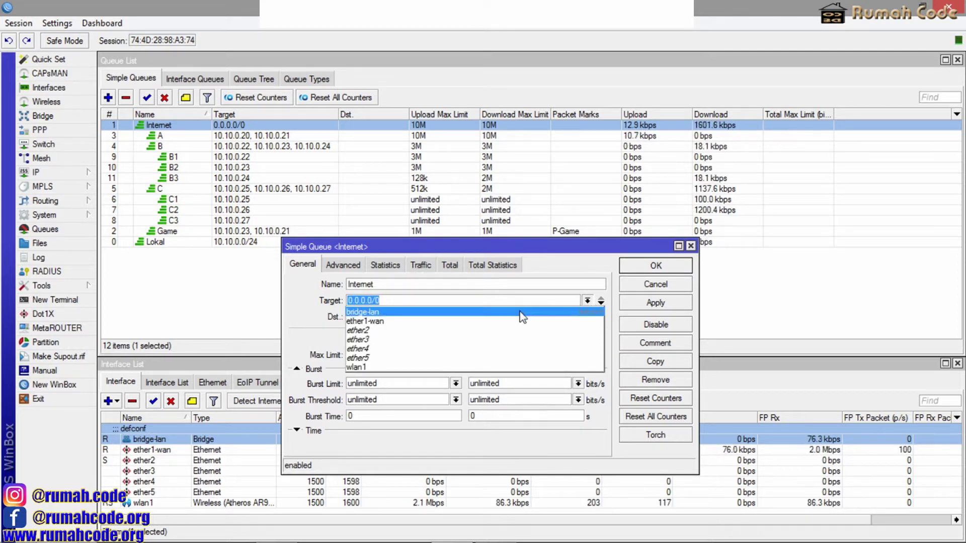
pyautogui.click(519, 312)
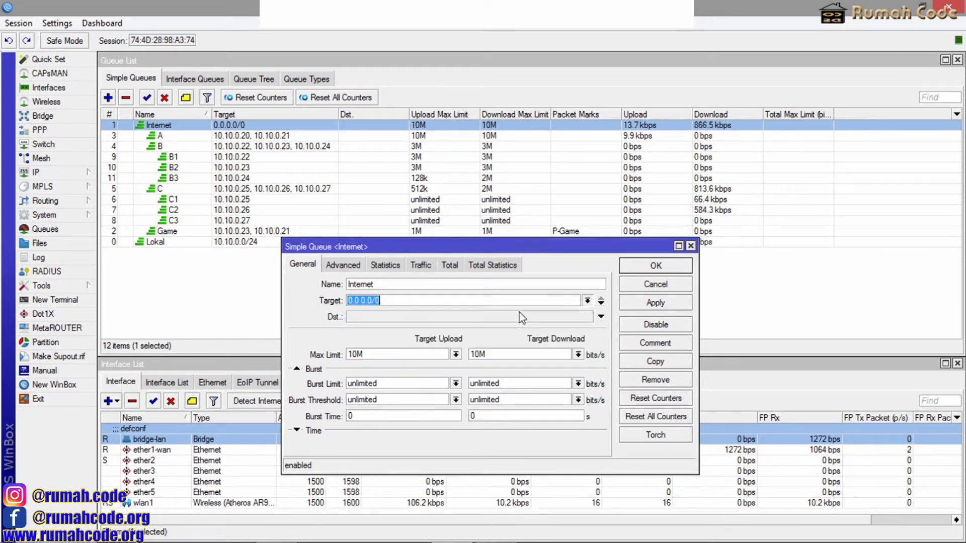
pyautogui.click(655, 303)
pyautogui.click(657, 265)
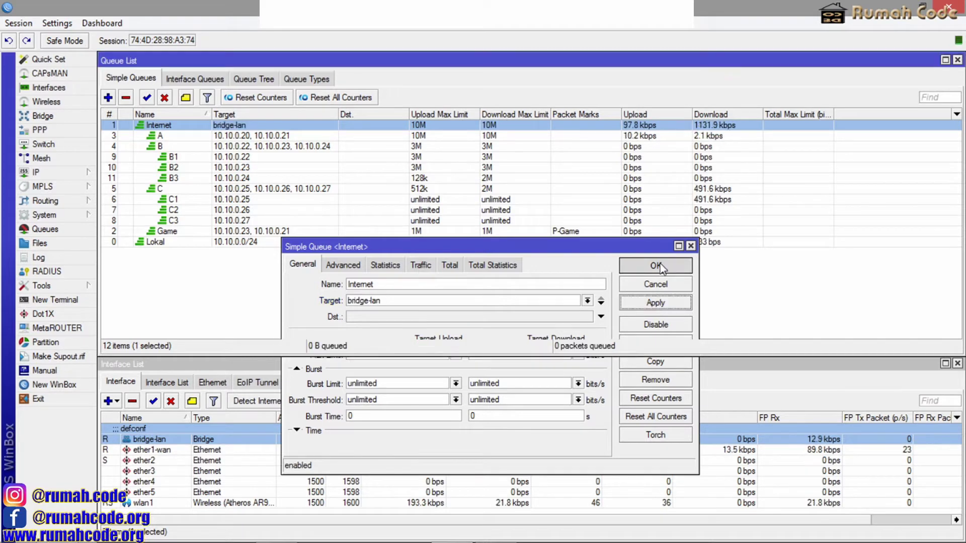
pyautogui.click(507, 191)
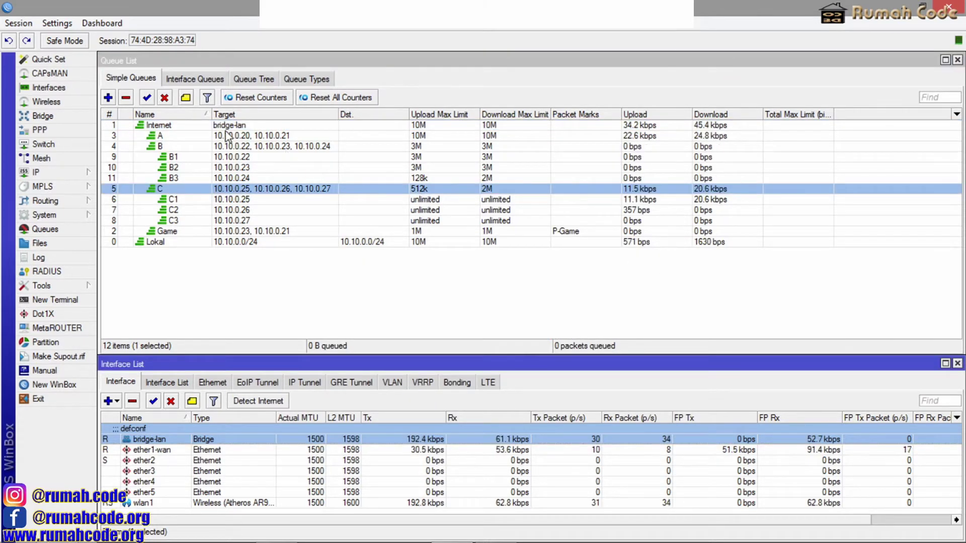
# Step: Try ether3 and ether4 as the Internet queue's target, and apply ether3
pyautogui.click(220, 126)
pyautogui.doubleClick(219, 125)
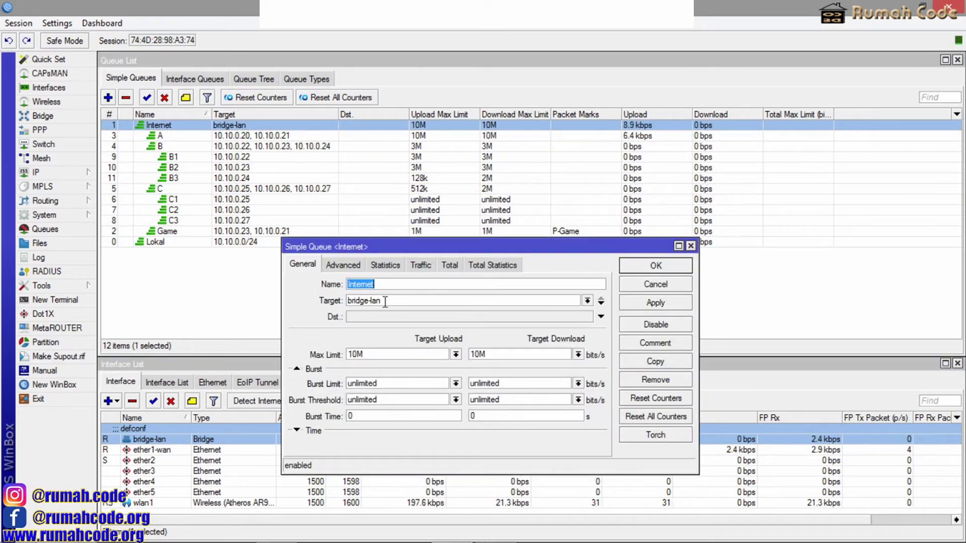
pyautogui.click(587, 302)
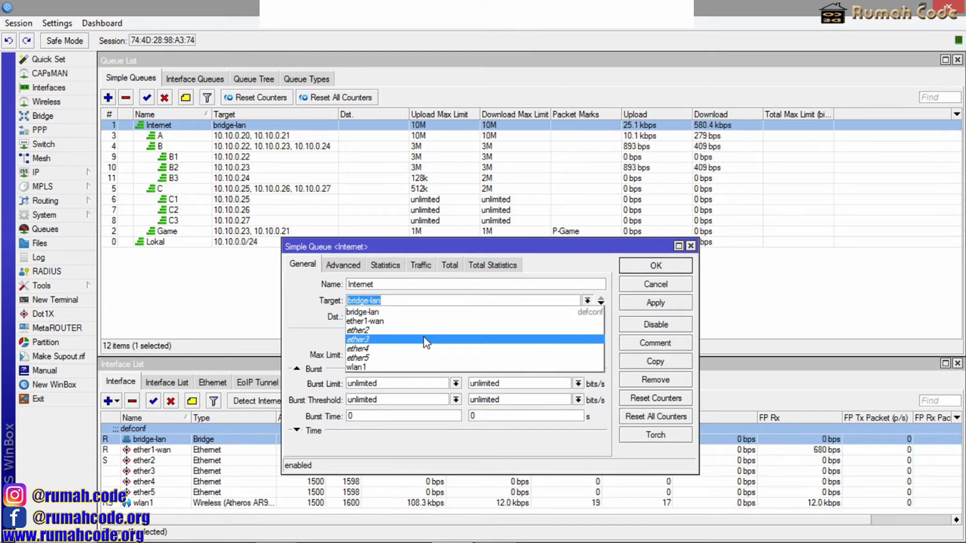
pyautogui.click(426, 341)
pyautogui.click(587, 301)
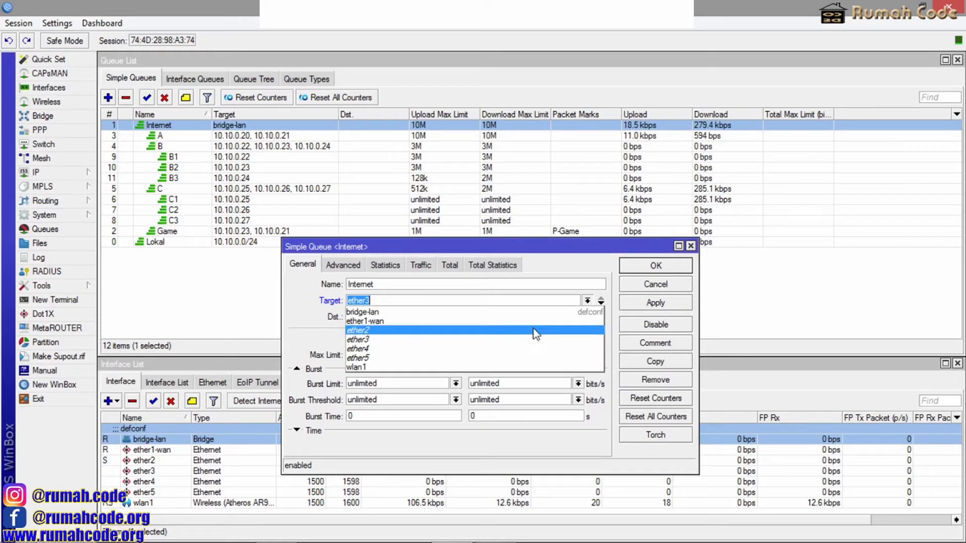
pyautogui.click(494, 349)
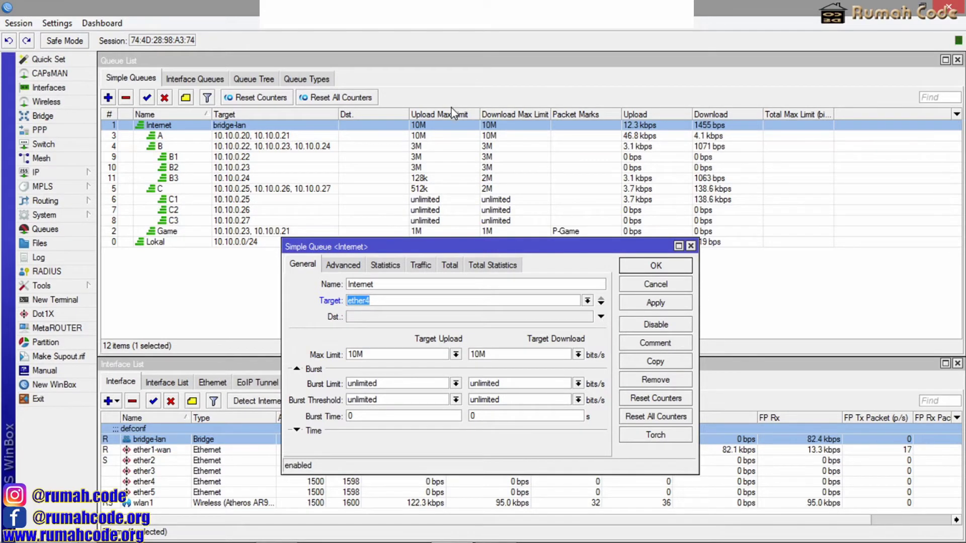
pyautogui.click(587, 300)
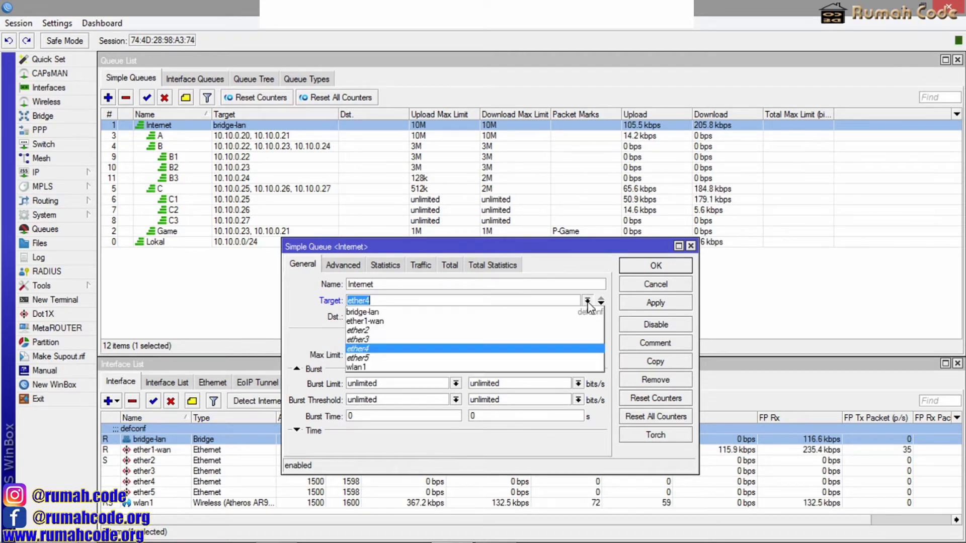
pyautogui.click(431, 340)
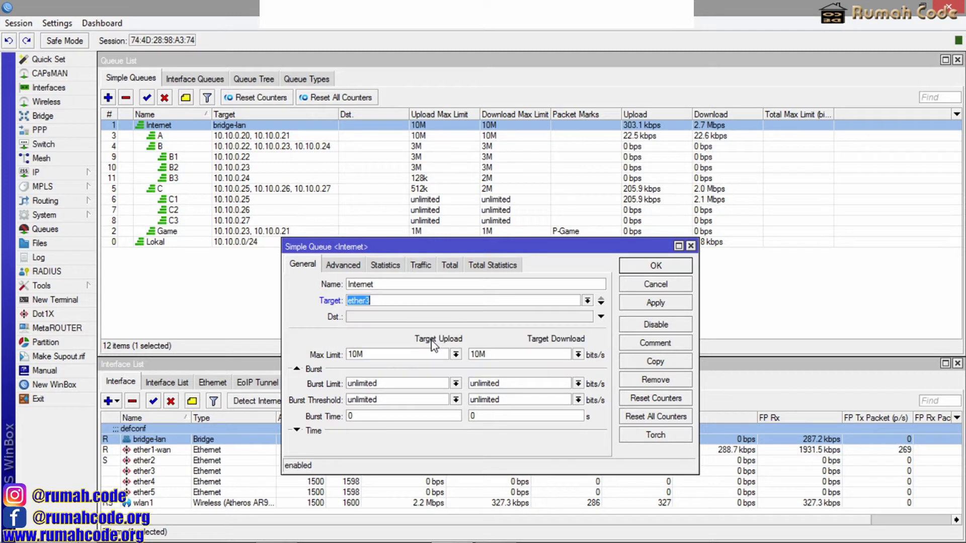
pyautogui.click(586, 301)
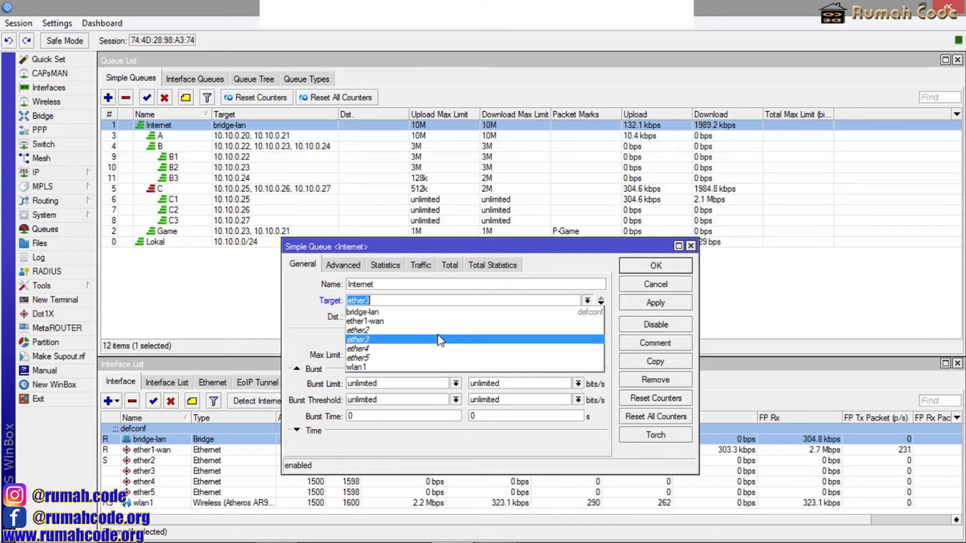
pyautogui.click(438, 339)
pyautogui.click(655, 302)
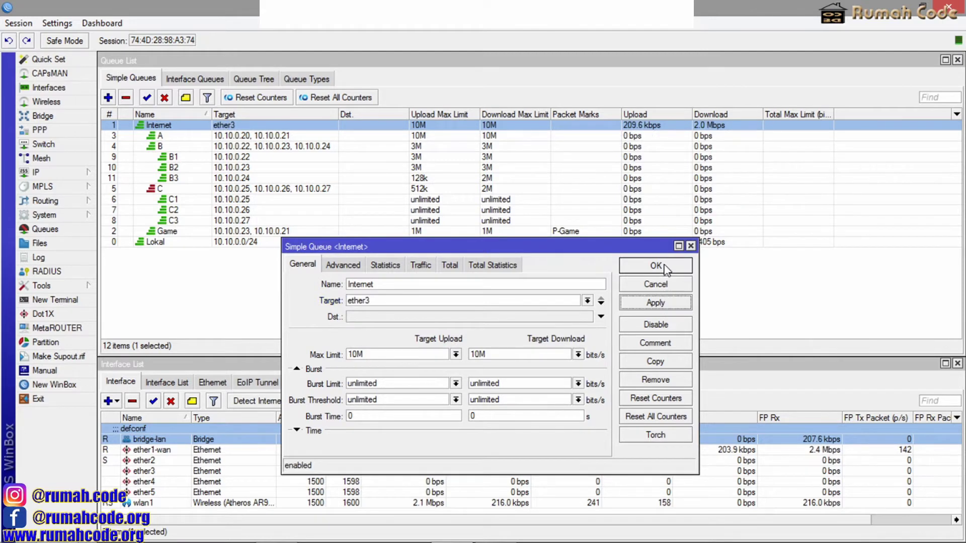
pyautogui.click(655, 266)
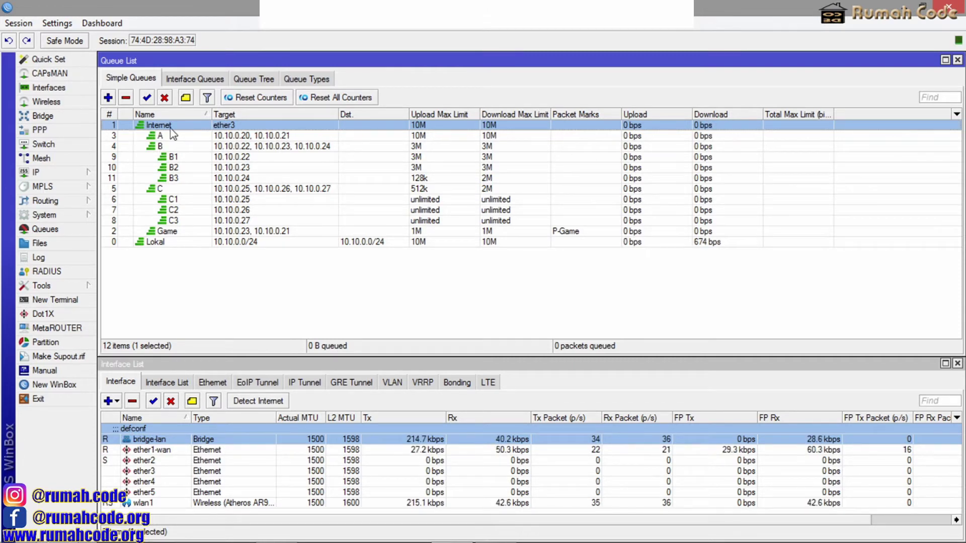
# Step: Switch the Internet queue's target from ether3 to bridge-lan and save it
pyautogui.doubleClick(429, 127)
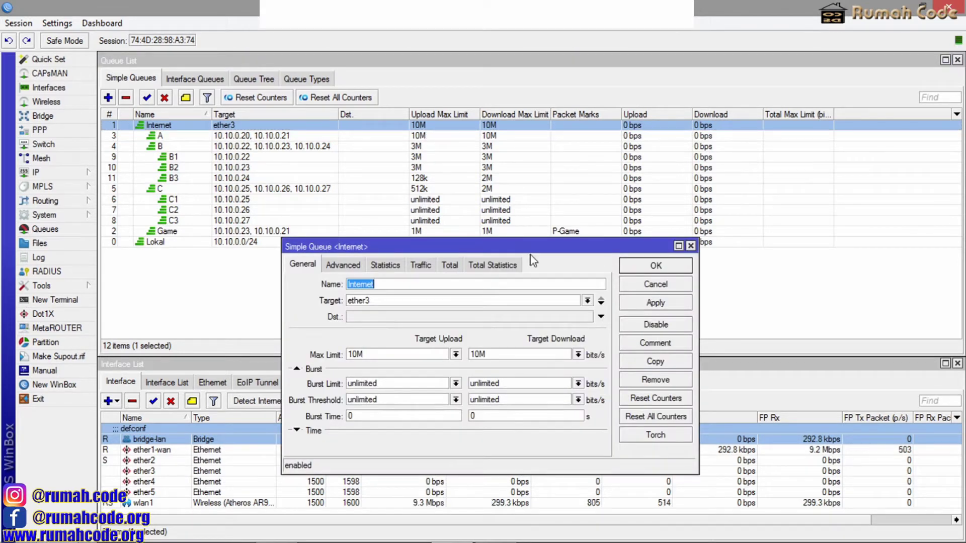
pyautogui.click(586, 300)
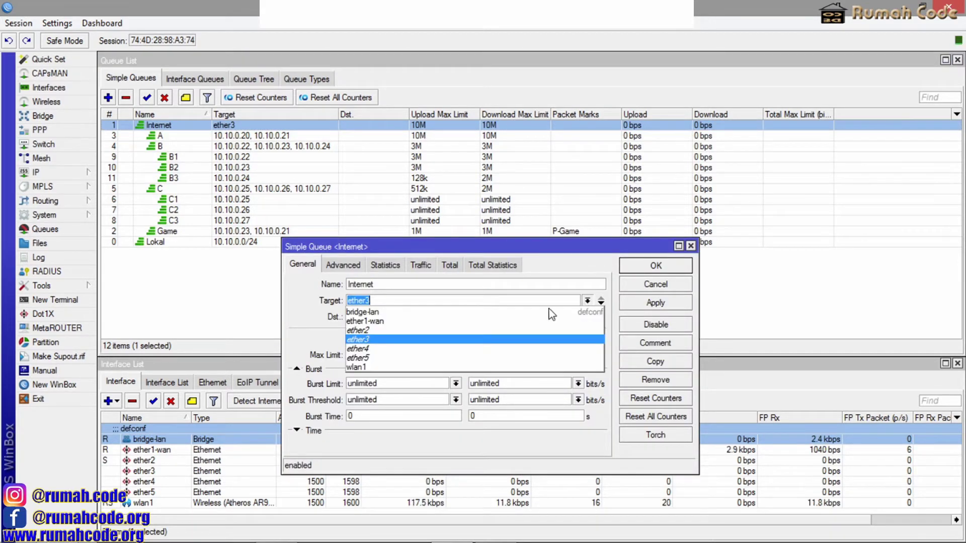
pyautogui.click(399, 313)
pyautogui.click(655, 302)
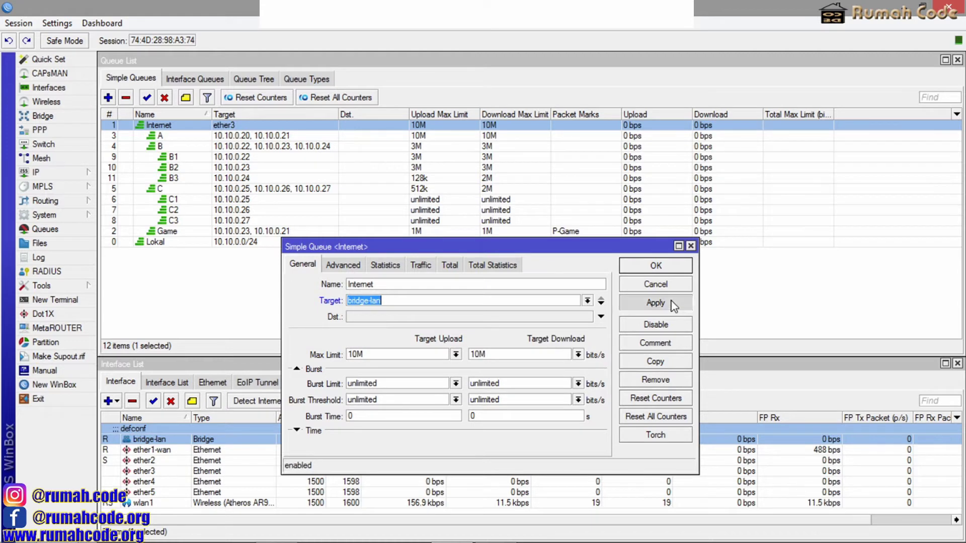
pyautogui.click(655, 266)
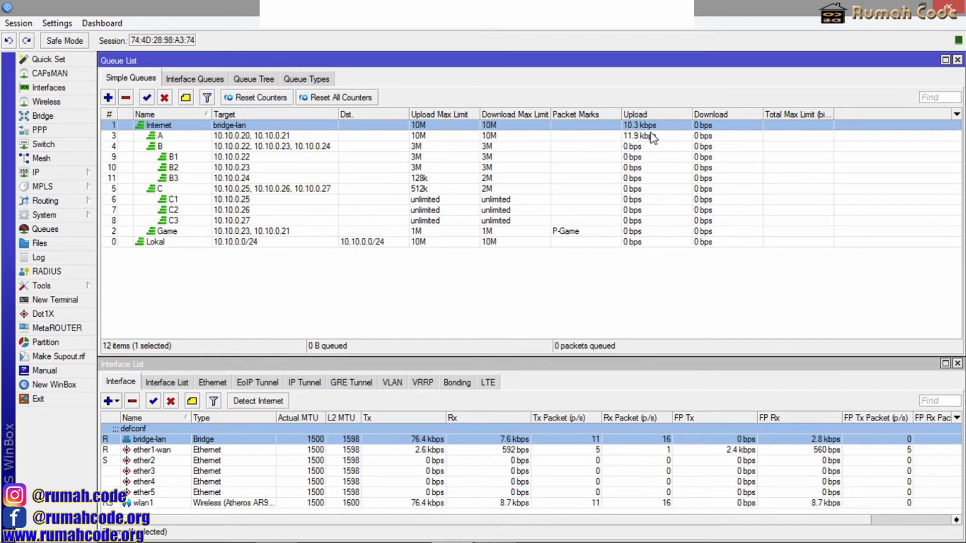
# Step: Set the Internet queue's target to 0.0.0.0/0 and save it
pyautogui.press('Return')
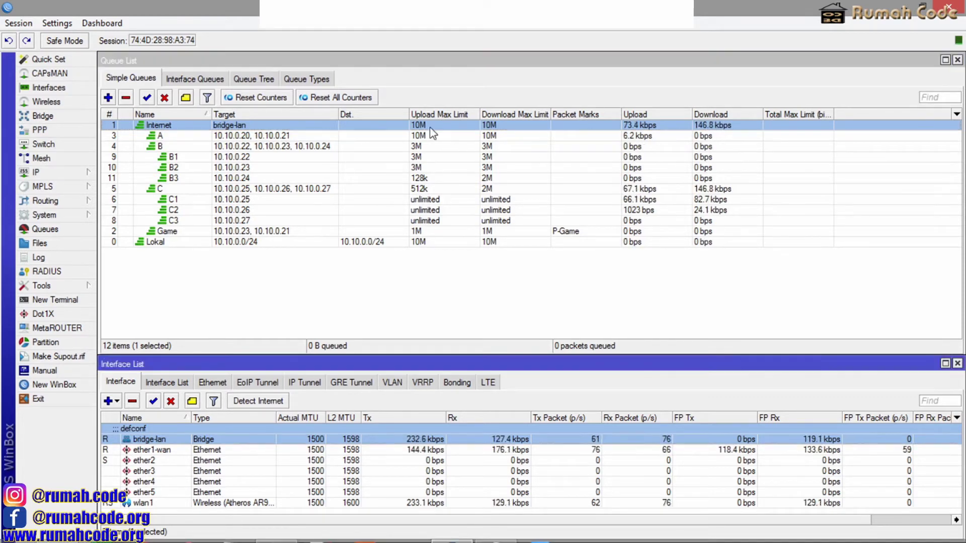
pyautogui.press('Tab')
pyautogui.write('0.0.0.0/0')
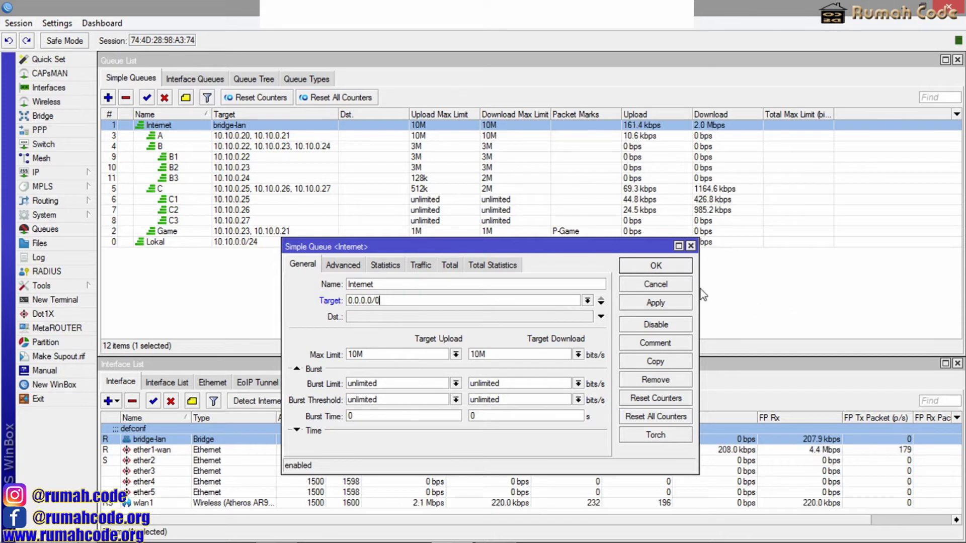
pyautogui.click(655, 266)
# Step: Review the Internet parent queue and its child queue A in the simple queue list
pyautogui.click(473, 210)
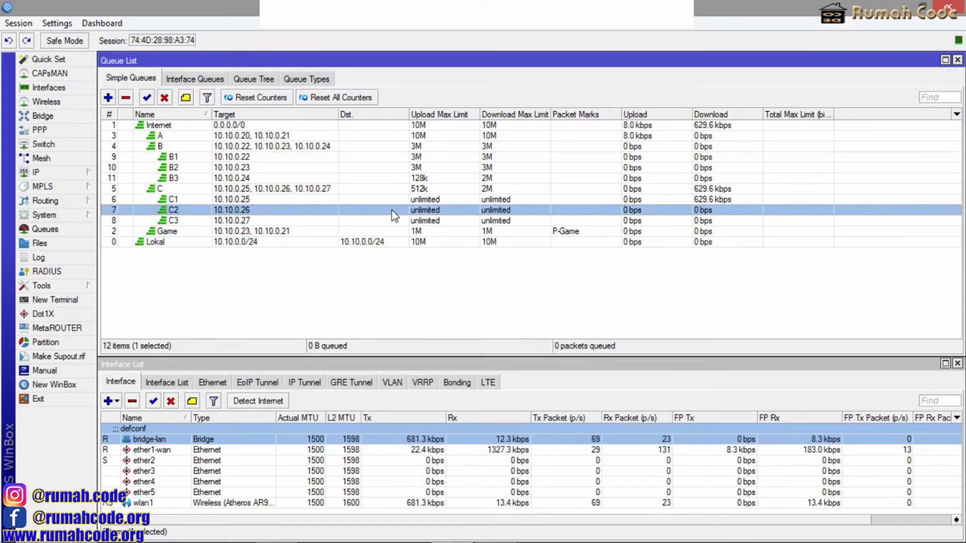
pyautogui.click(777, 254)
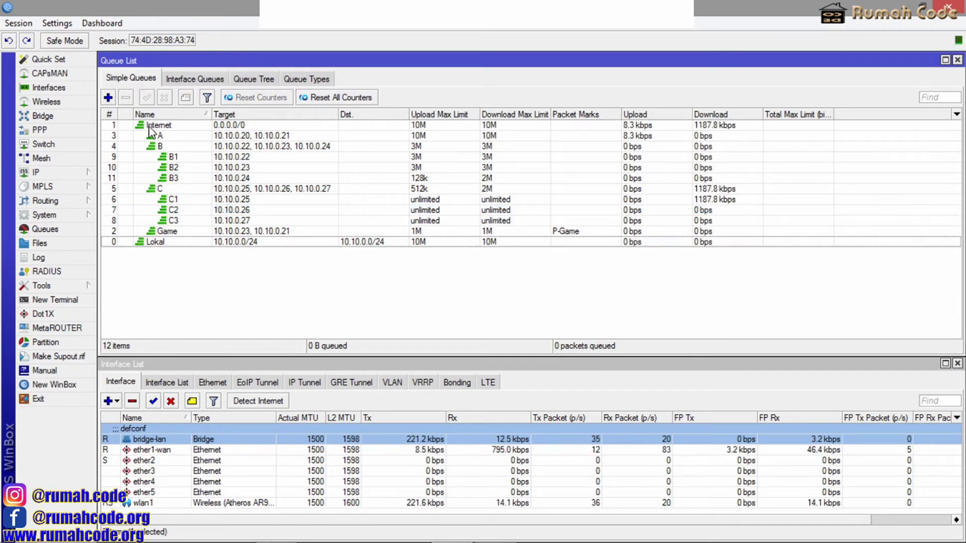
pyautogui.click(176, 127)
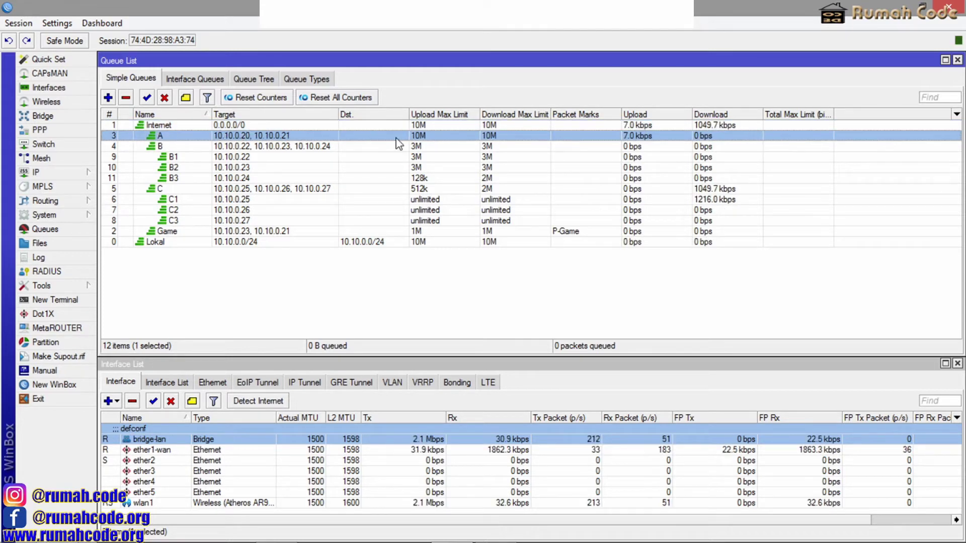
# Step: Check queue A's parent, set its upload and download max limits to 3M each, and save the queue
pyautogui.doubleClick(217, 139)
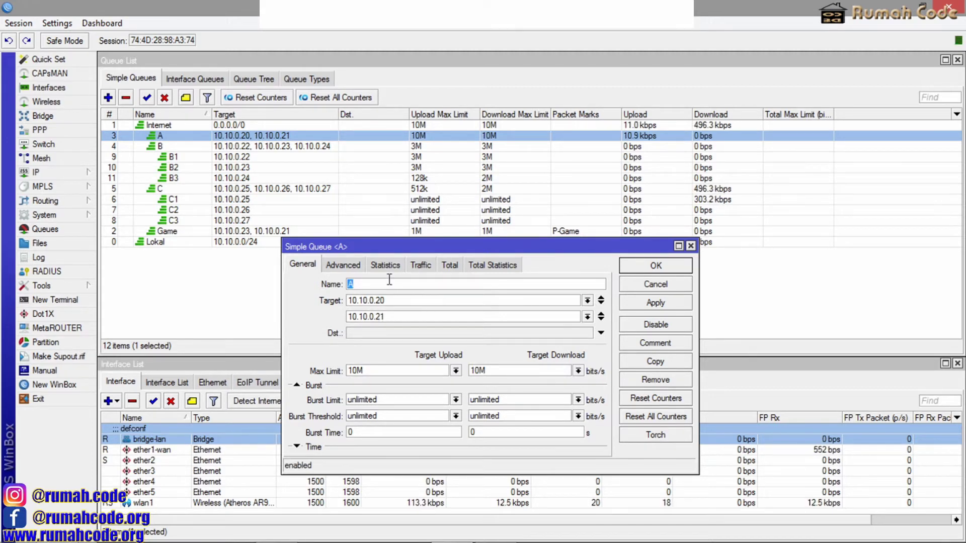
pyautogui.click(358, 266)
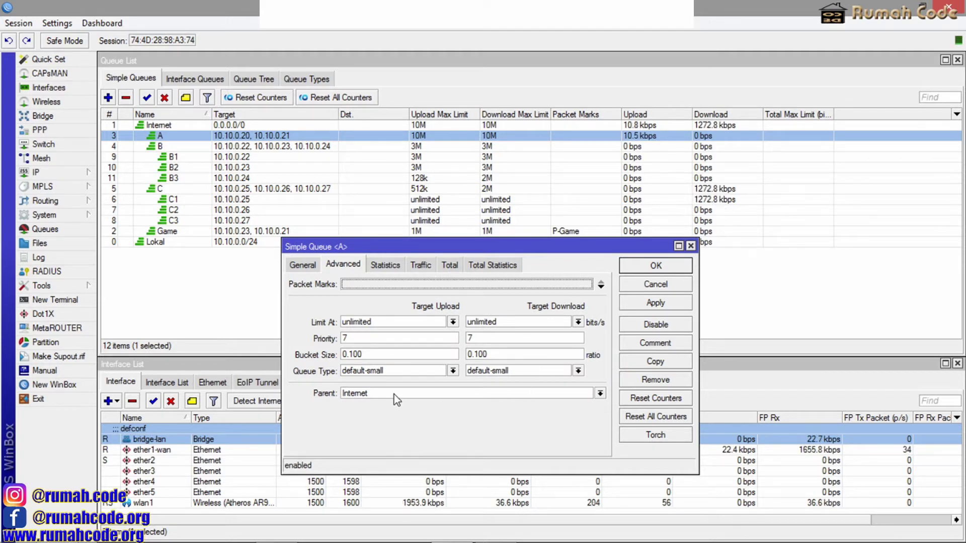
pyautogui.click(301, 267)
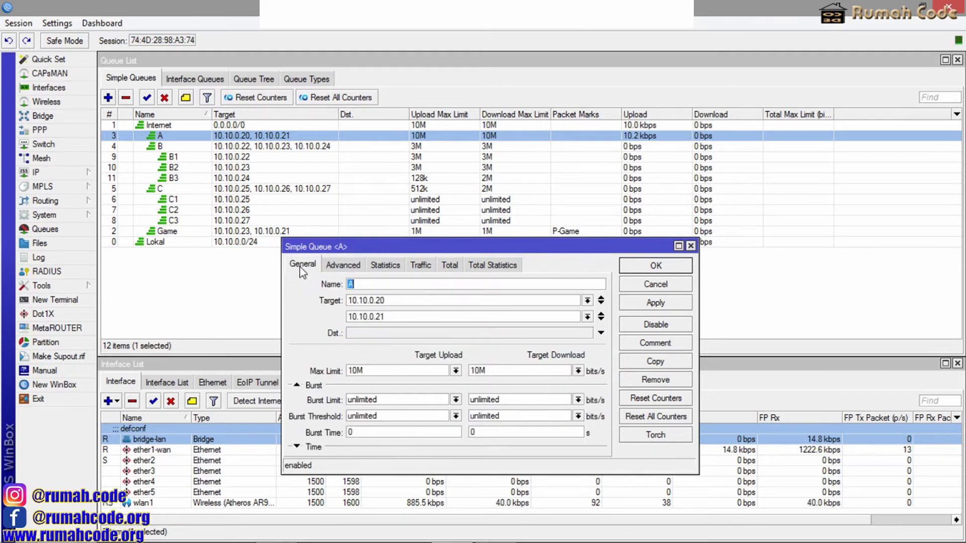
pyautogui.click(455, 371)
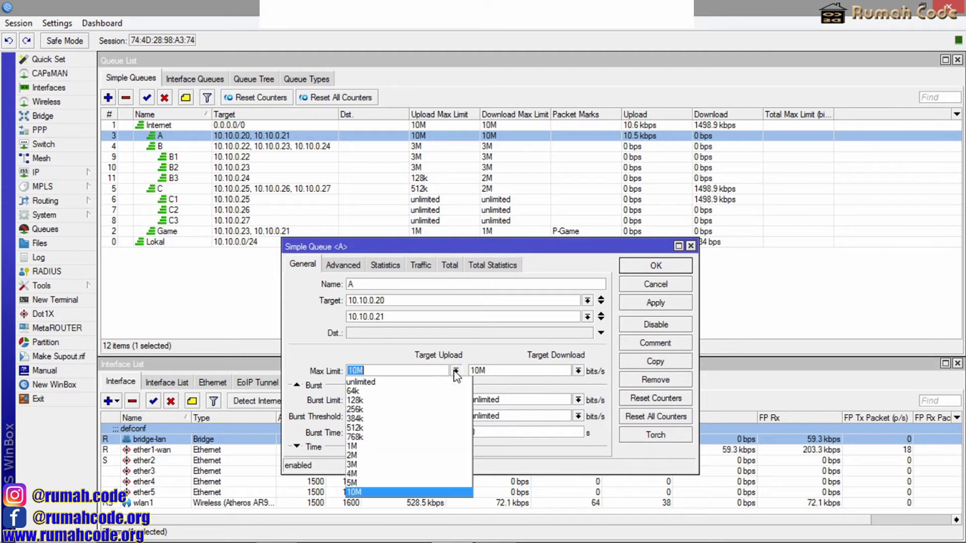
pyautogui.click(382, 463)
pyautogui.click(578, 371)
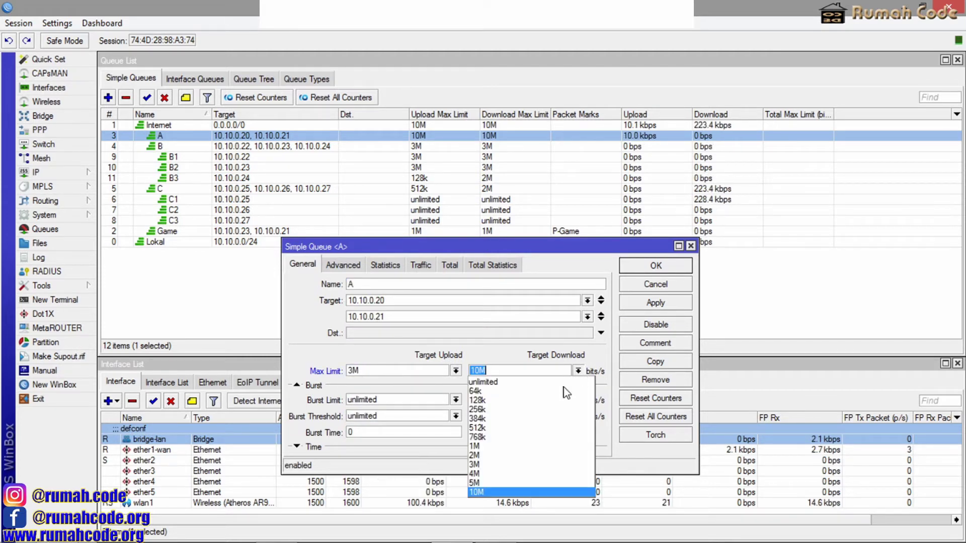
pyautogui.click(506, 461)
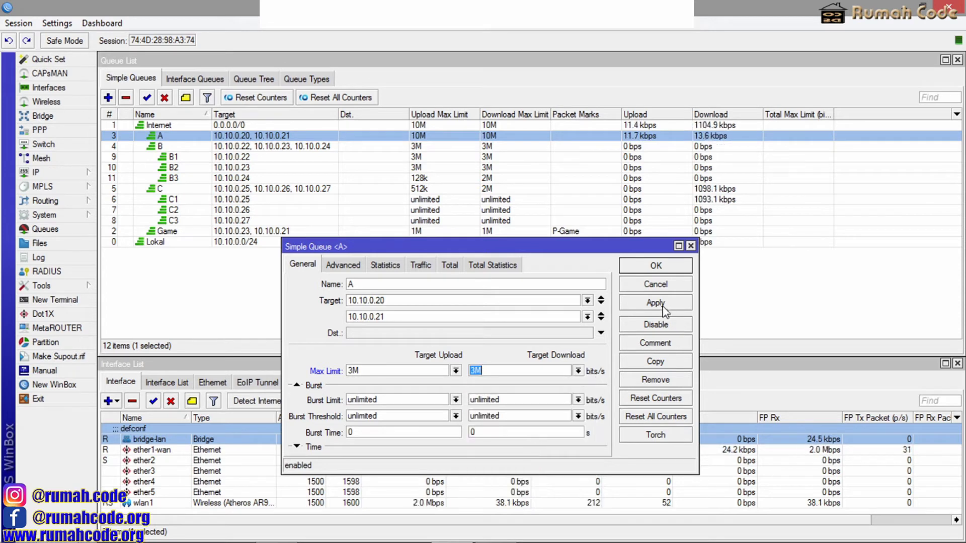
pyautogui.click(656, 303)
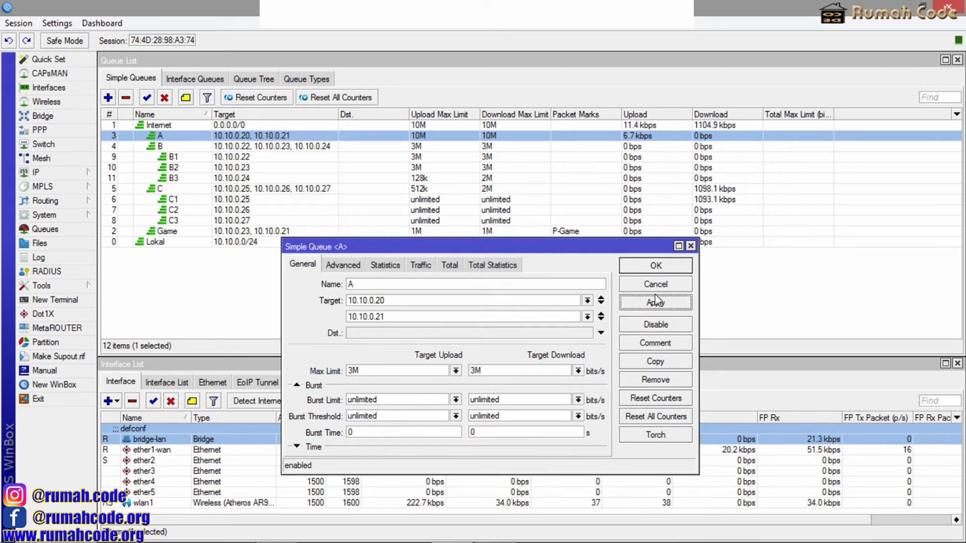
pyautogui.click(650, 268)
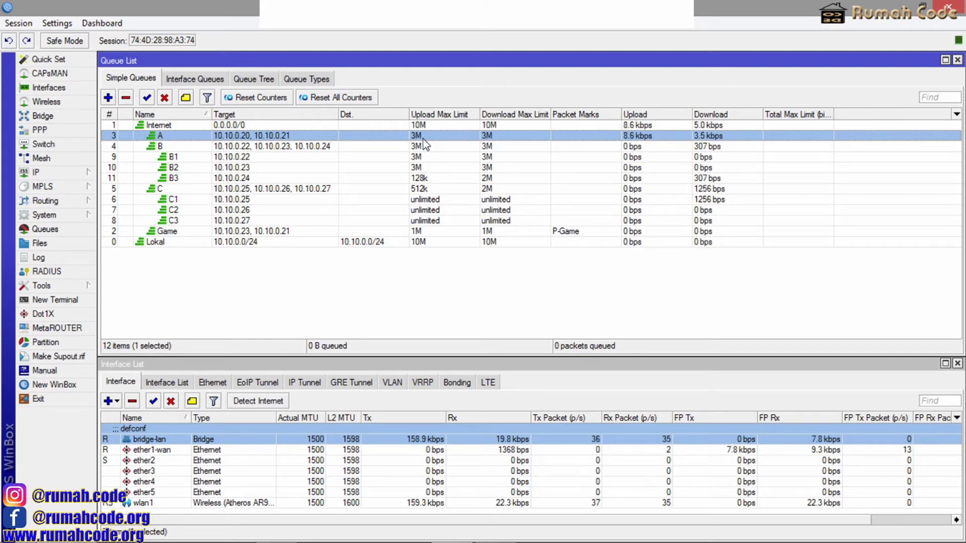
# Step: Disable queue A to check the Internet parent's traffic without it, and re-enable the queue
pyautogui.click(443, 167)
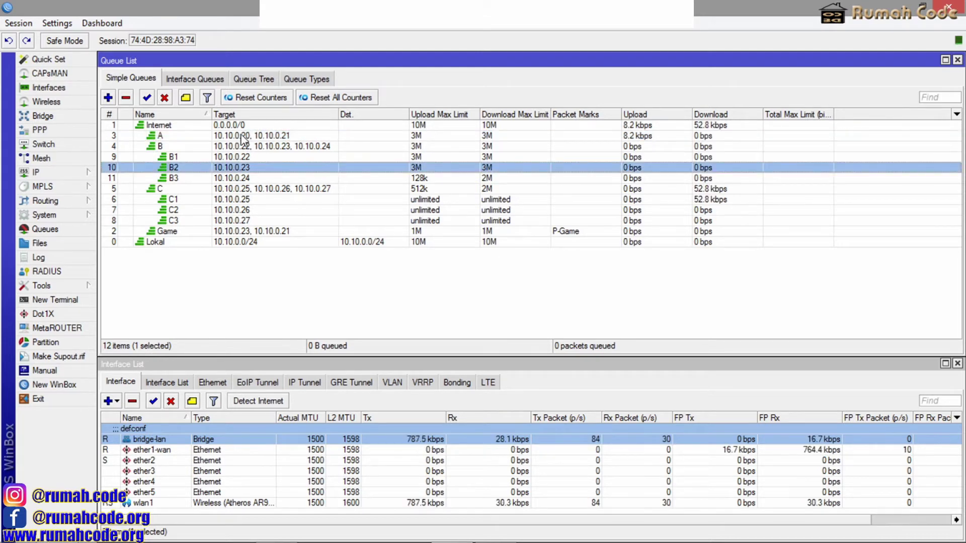
pyautogui.click(219, 135)
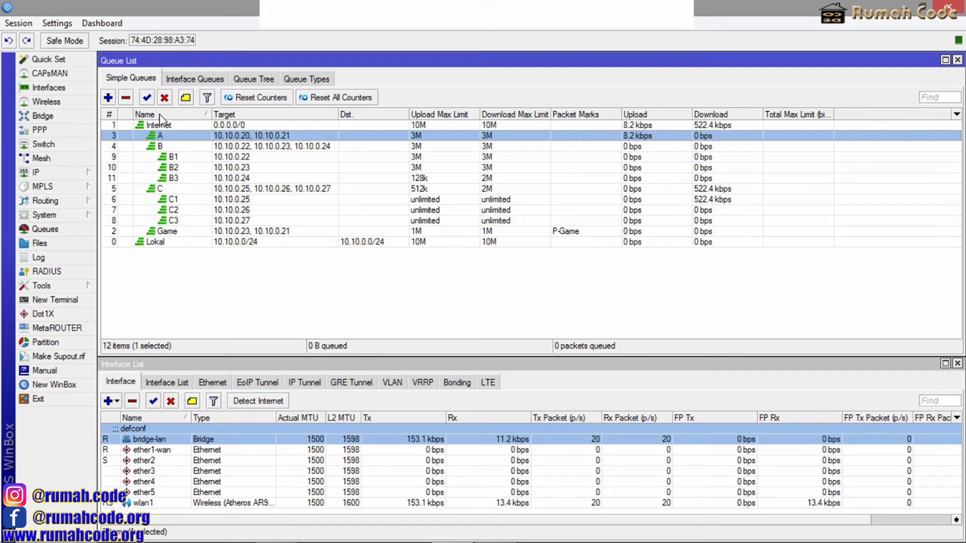
pyautogui.click(164, 98)
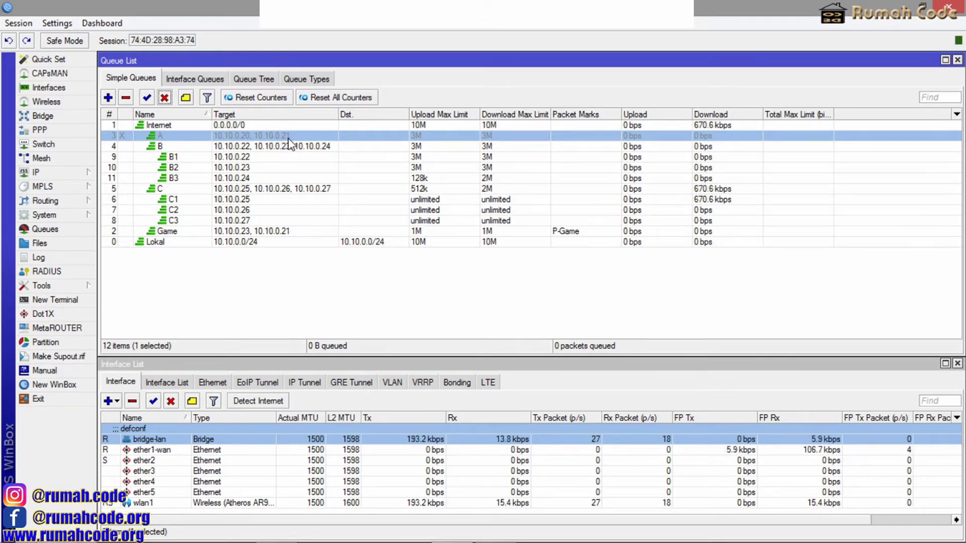
pyautogui.click(336, 200)
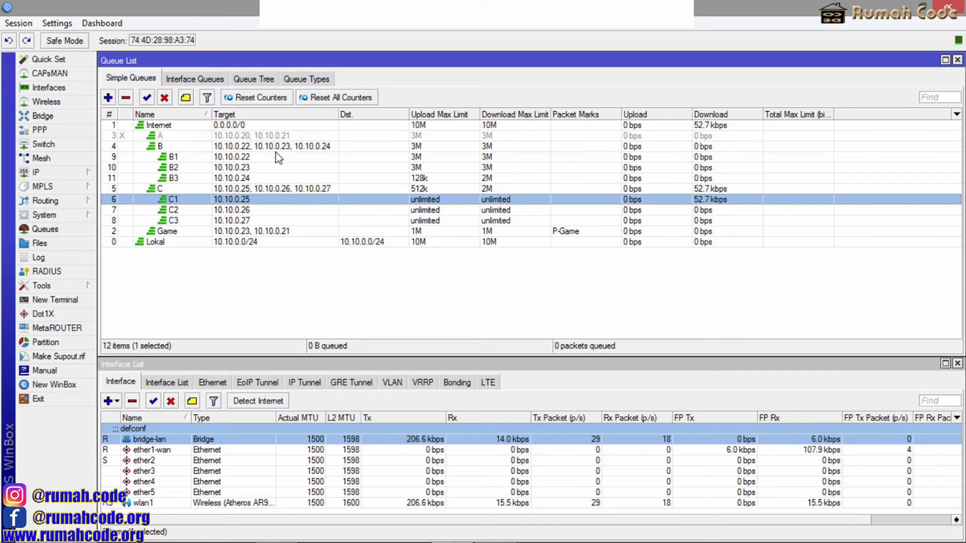
pyautogui.click(240, 126)
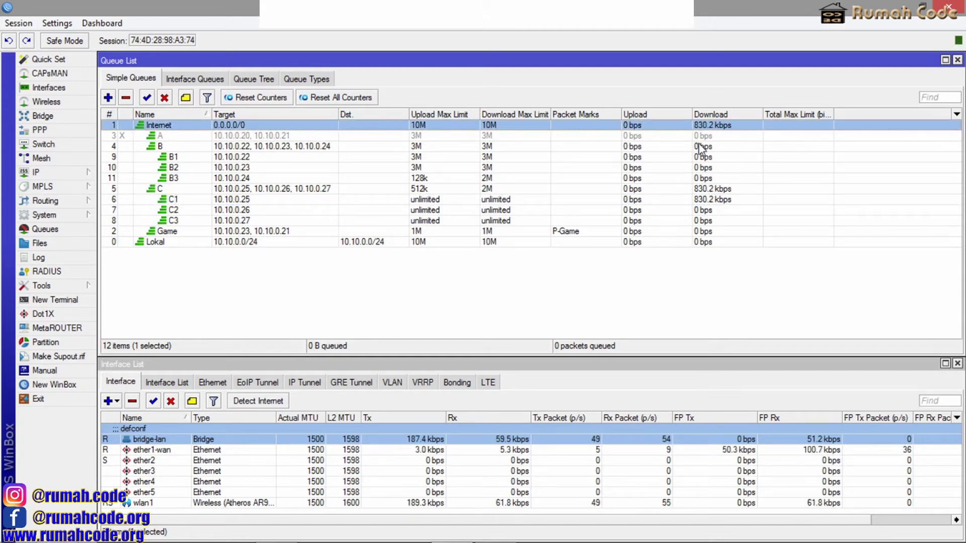
pyautogui.click(578, 136)
pyautogui.click(147, 98)
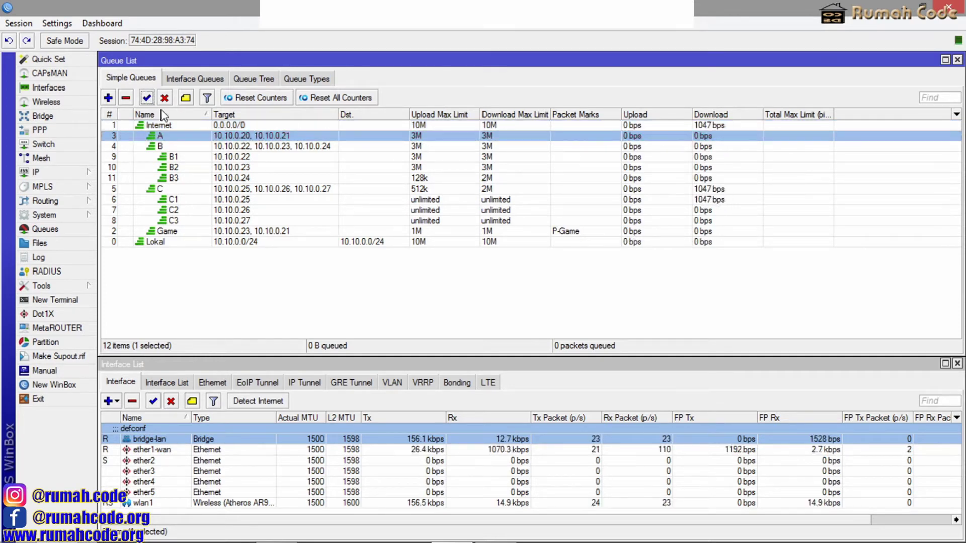
# Step: Review the targets of queues A, B and C and of the sub-queues under B and C
pyautogui.click(425, 209)
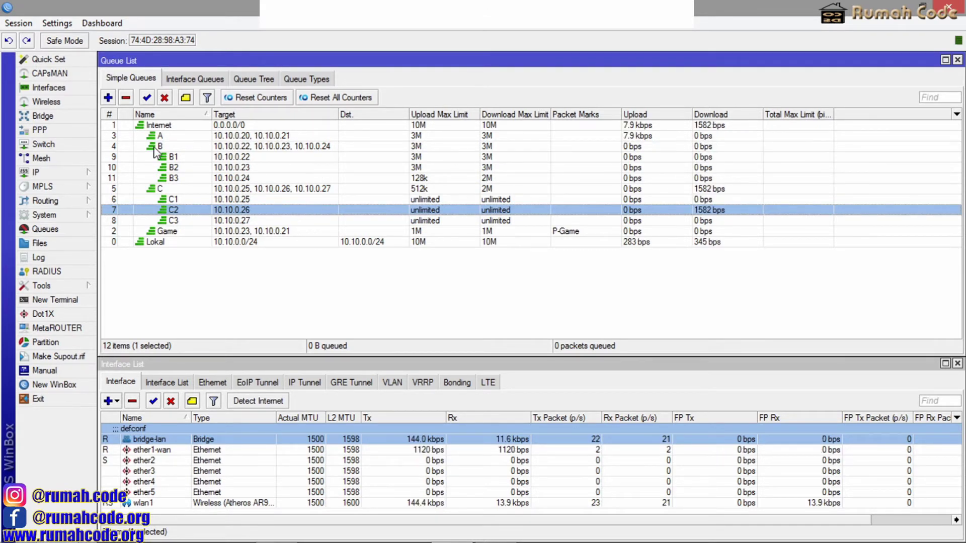
pyautogui.click(243, 136)
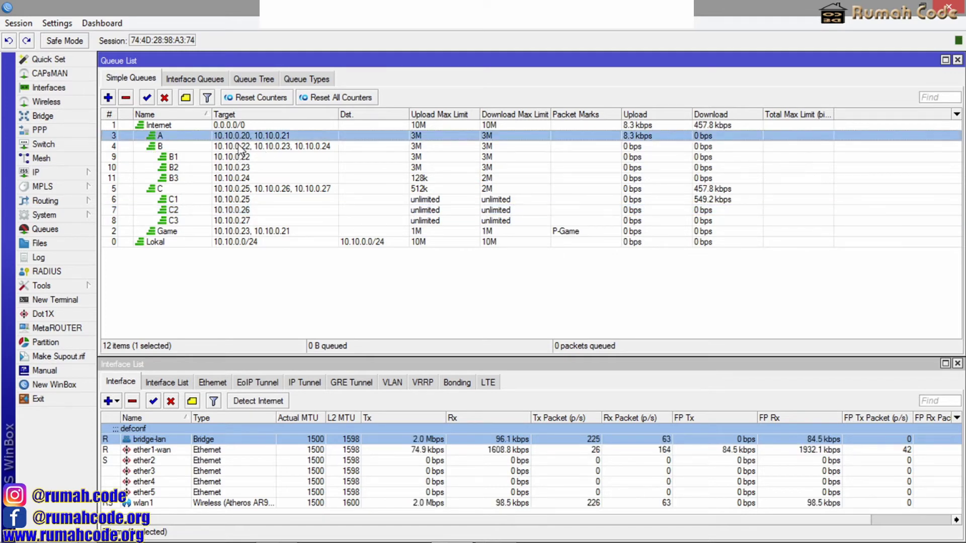
pyautogui.click(241, 147)
pyautogui.click(238, 157)
pyautogui.click(236, 169)
pyautogui.click(233, 179)
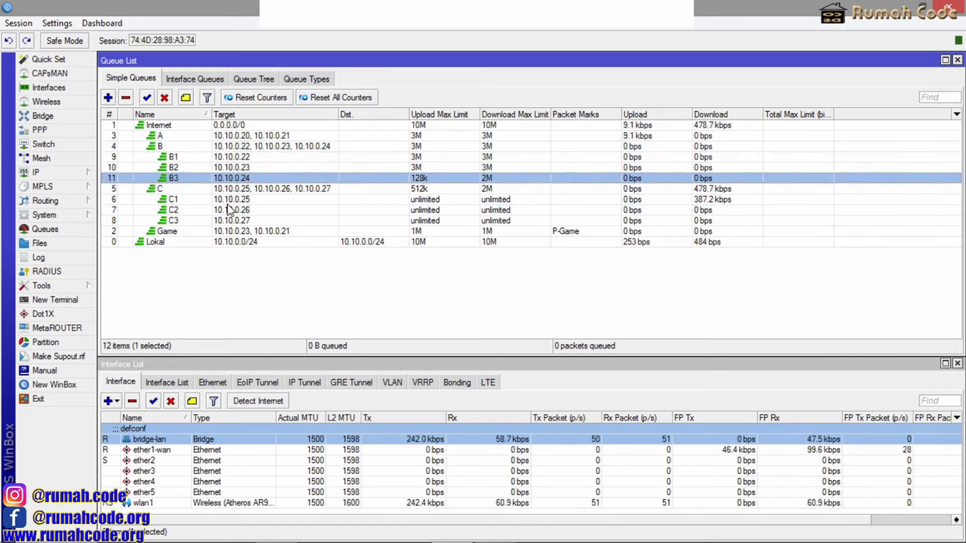
pyautogui.click(228, 200)
pyautogui.click(218, 221)
pyautogui.click(215, 178)
pyautogui.click(211, 189)
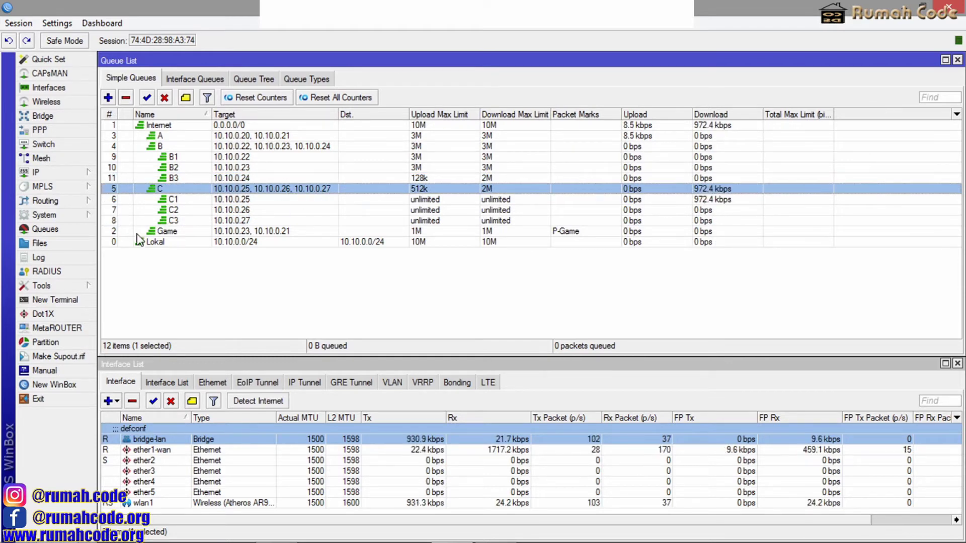
# Step: Compare the Game queue's targets and max limits with those of queue A
pyautogui.click(340, 232)
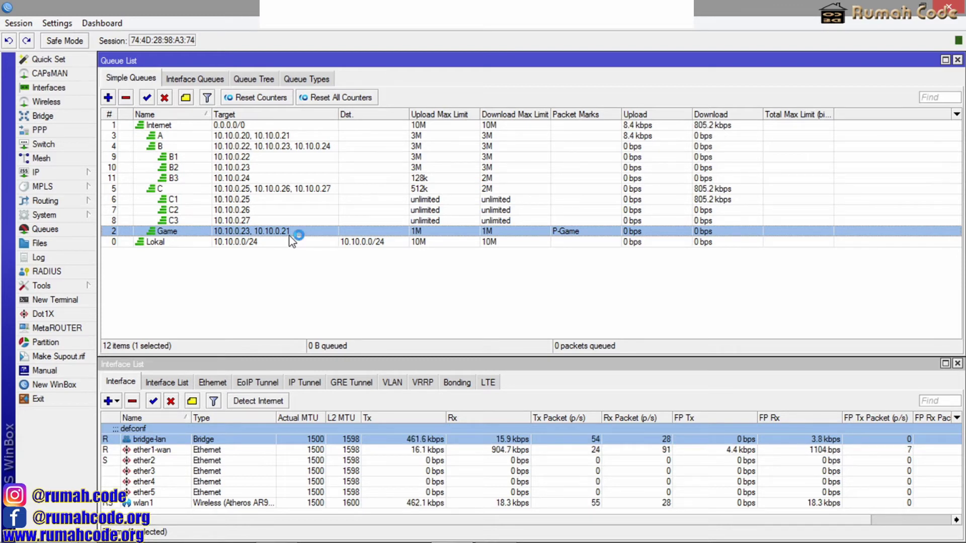
pyautogui.click(272, 134)
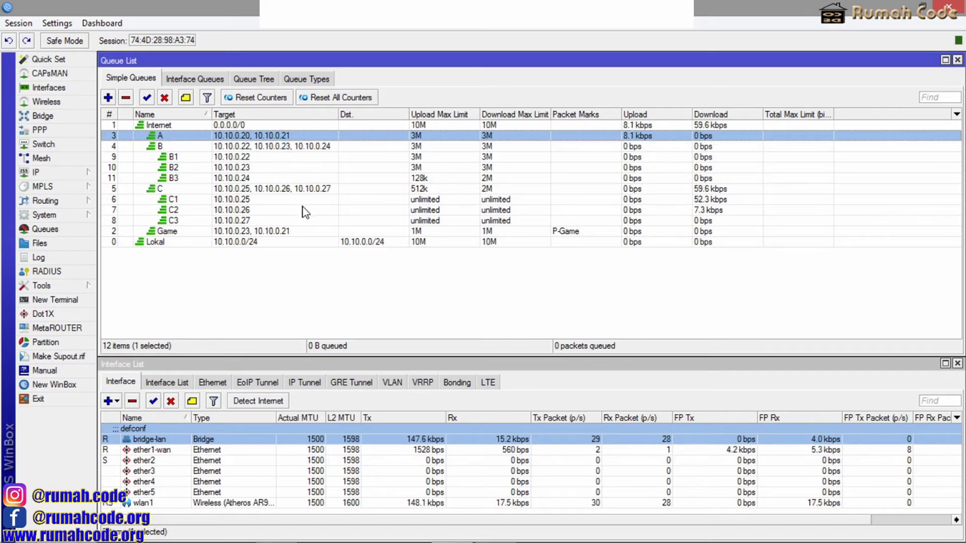
pyautogui.click(302, 231)
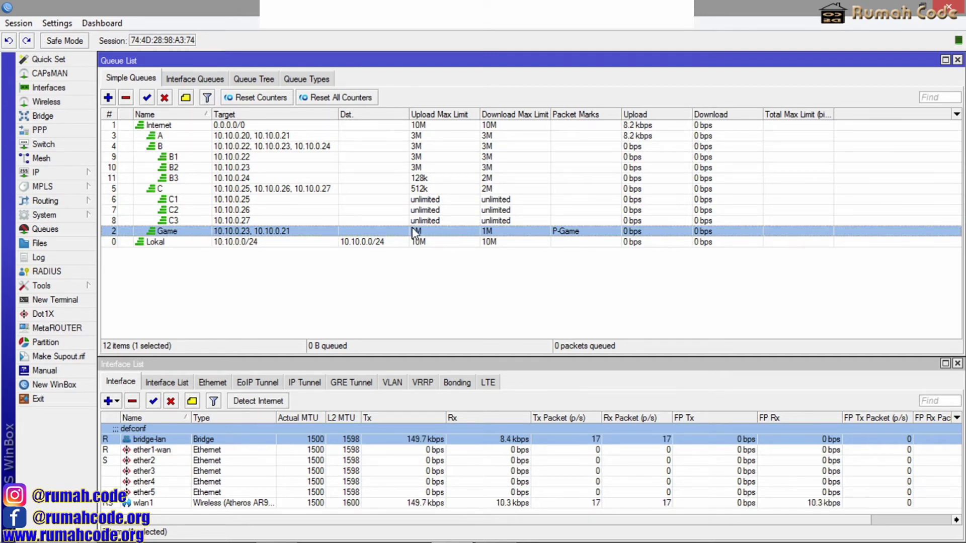
pyautogui.click(265, 135)
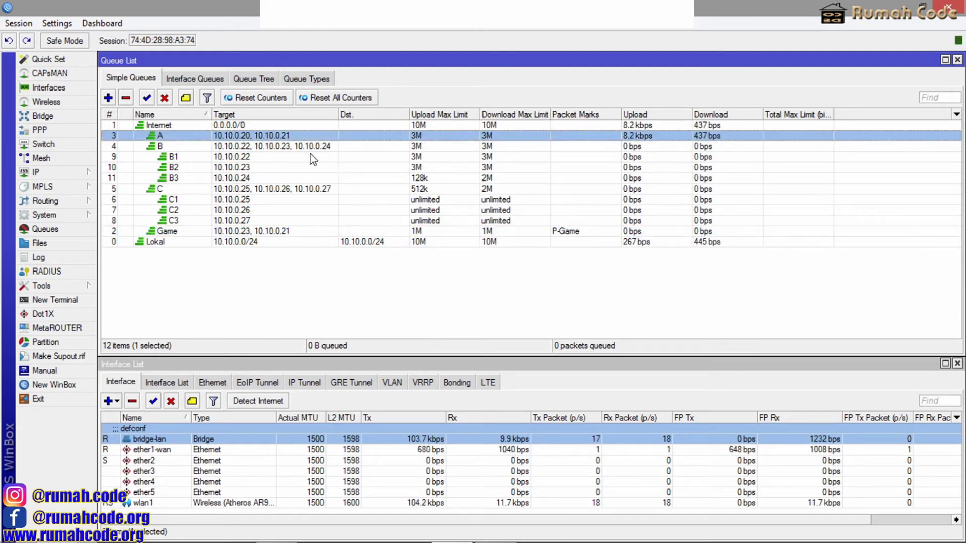
pyautogui.click(281, 233)
pyautogui.click(273, 136)
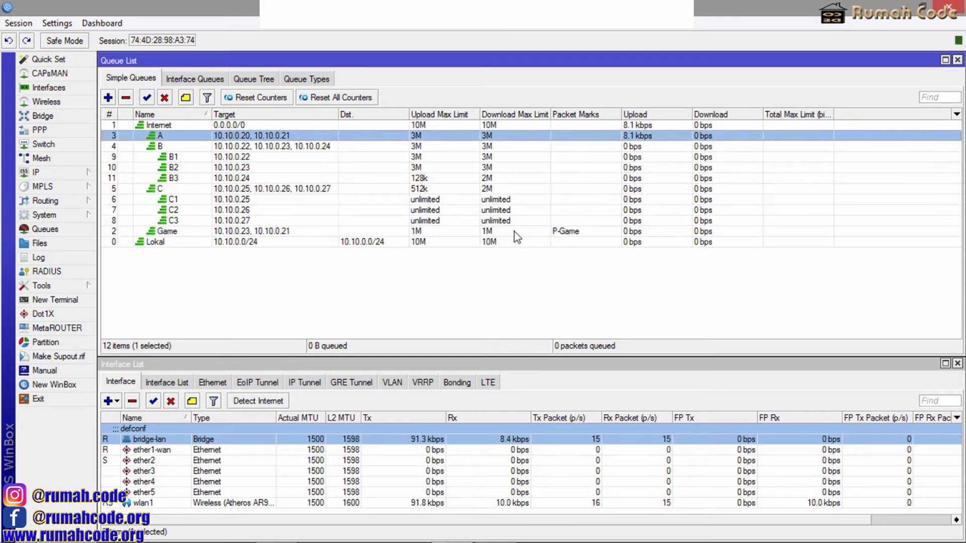
pyautogui.click(504, 233)
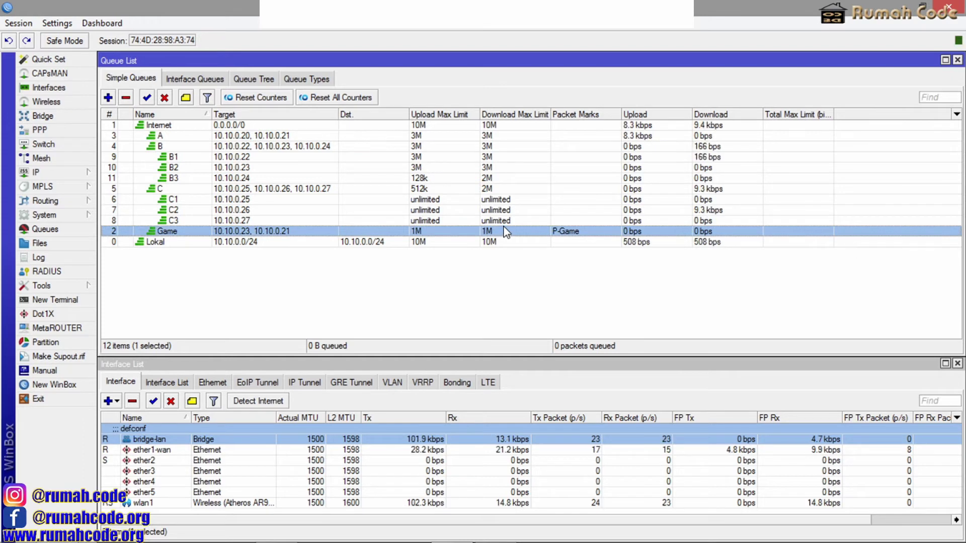
# Step: Sort the simple queues by order number and compare the positions of the Game queue and queue A
pyautogui.click(166, 114)
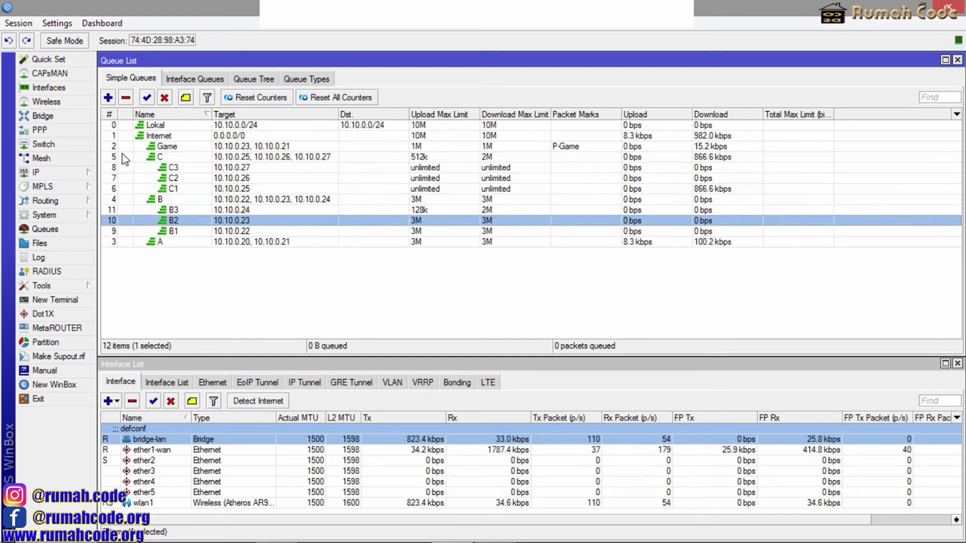
pyautogui.click(109, 116)
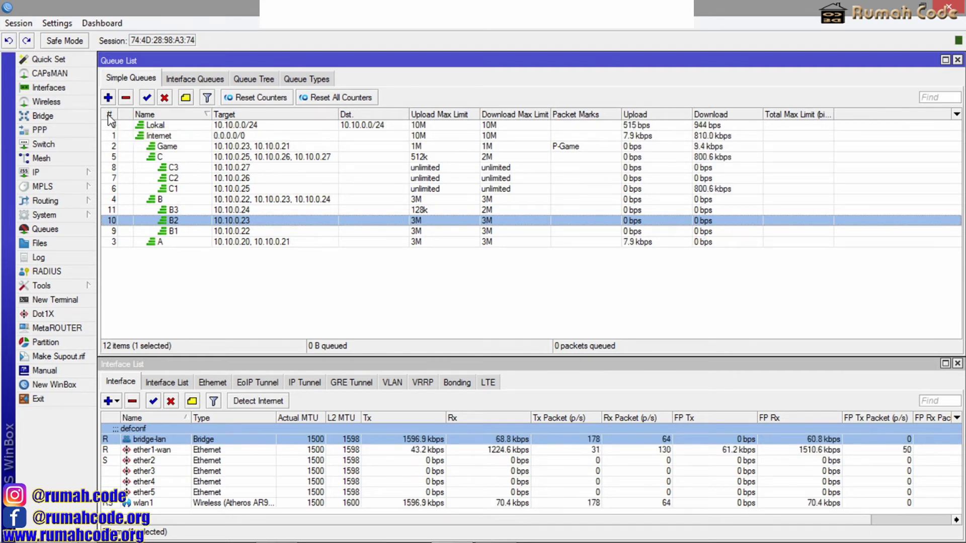
pyautogui.click(171, 145)
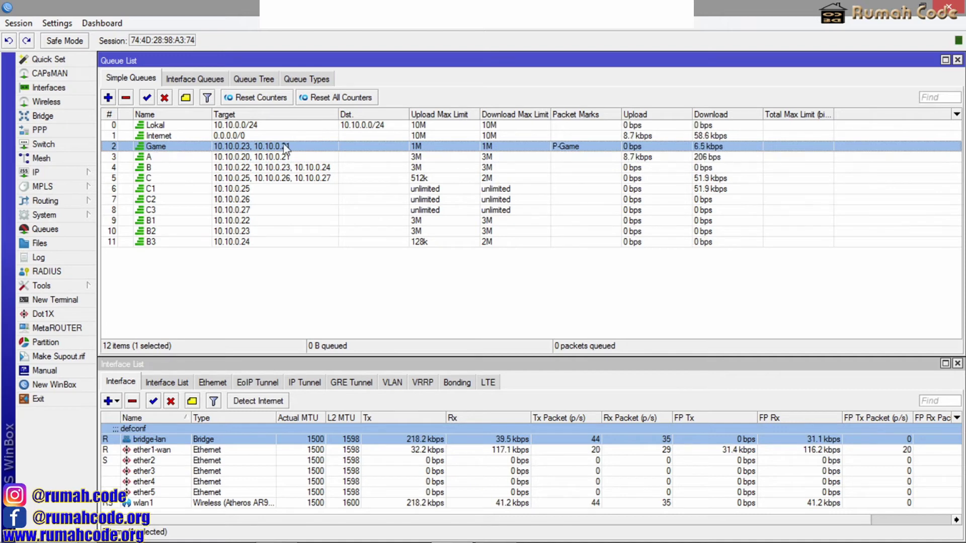
pyautogui.click(146, 158)
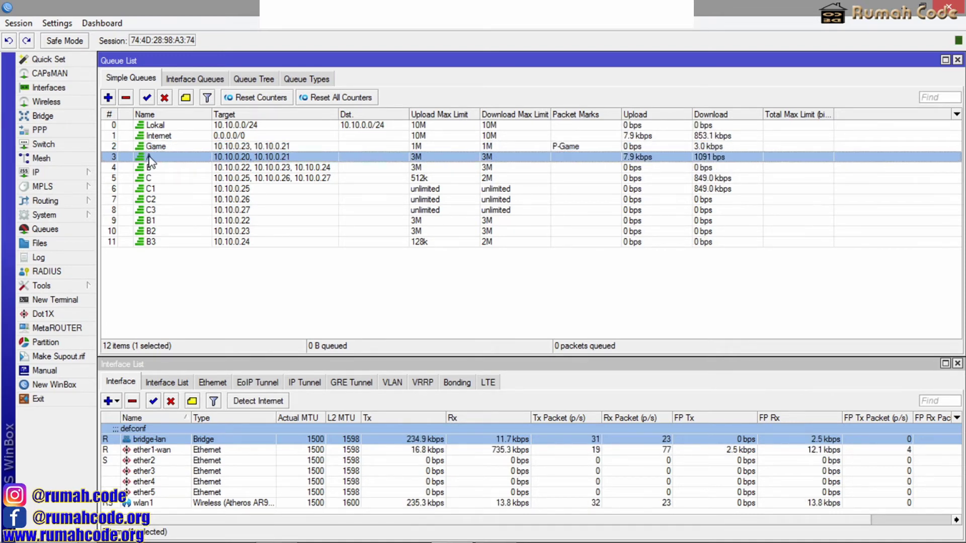
pyautogui.click(180, 143)
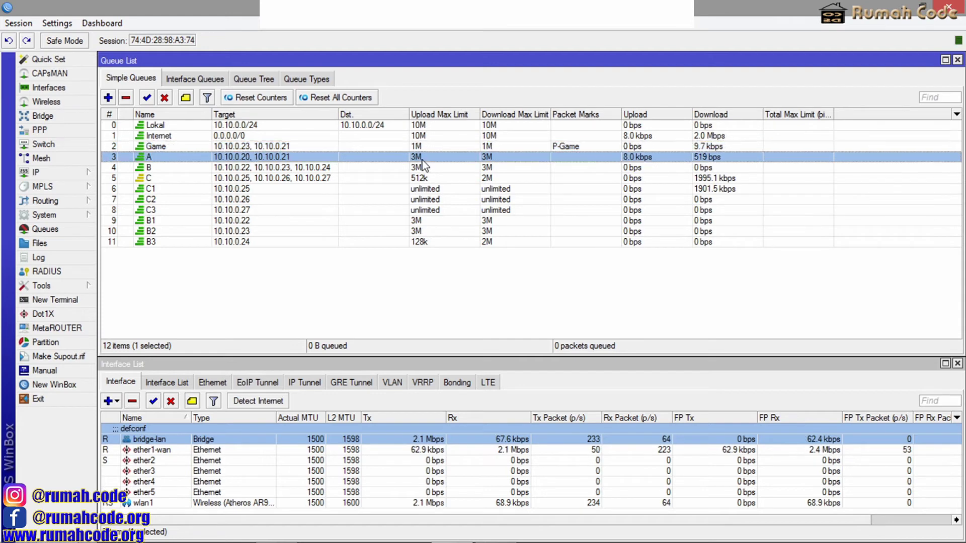
pyautogui.click(291, 155)
pyautogui.click(279, 149)
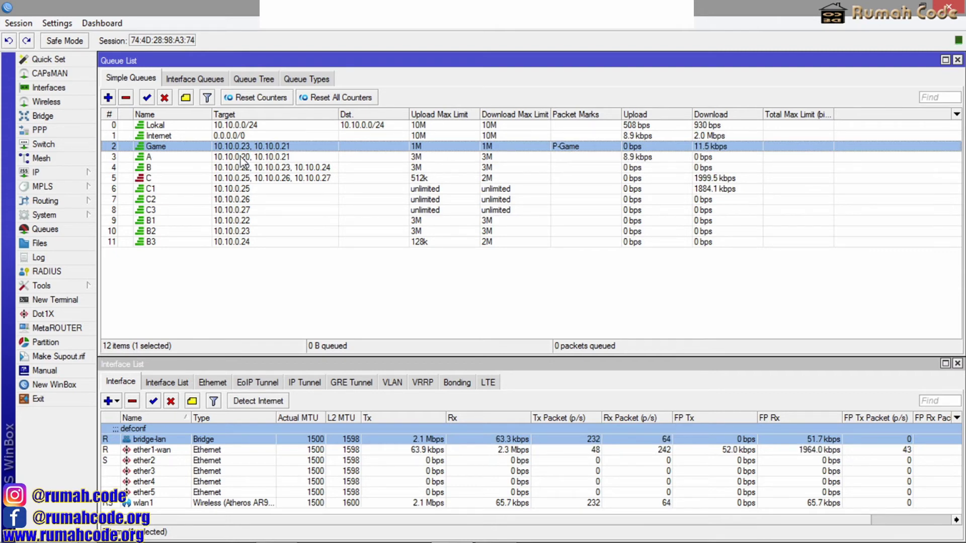
pyautogui.click(165, 157)
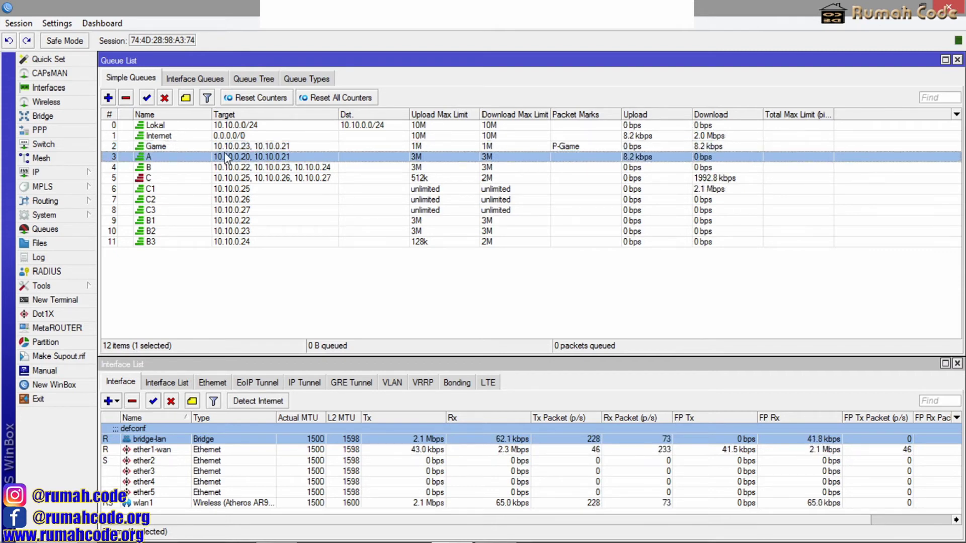
pyautogui.click(183, 147)
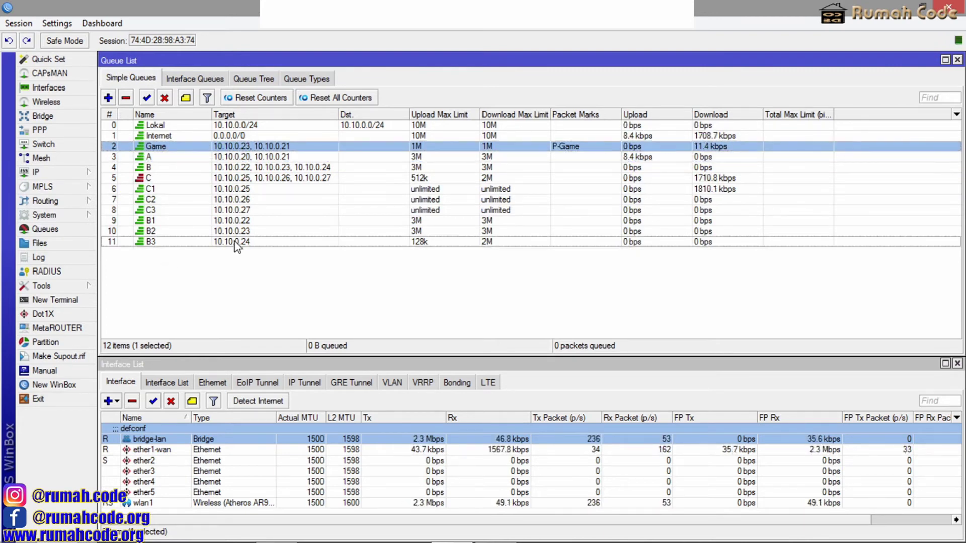
# Step: Move the Game queue to the end of the list below B3, and move it back directly above queue A
pyautogui.moveTo(236, 246); pyautogui.dragTo(362, 237)
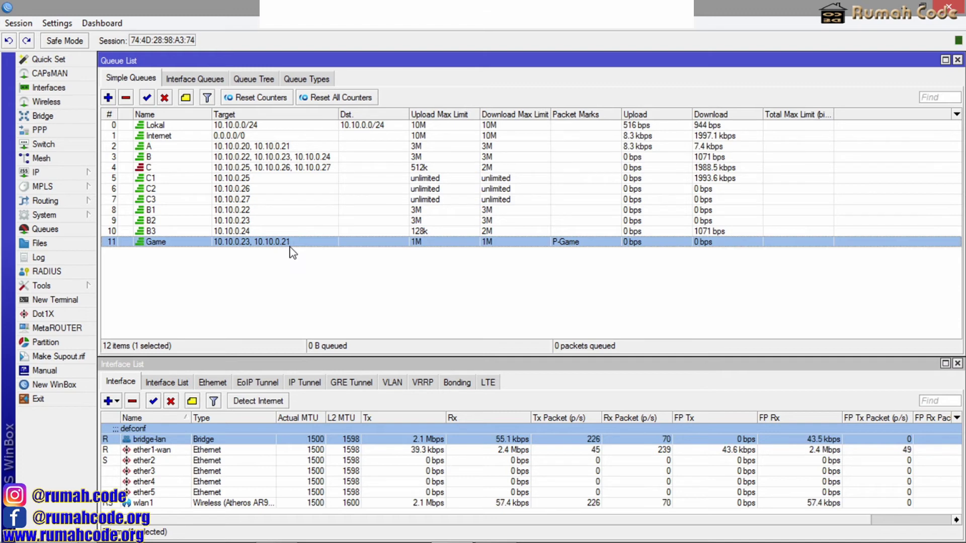
pyautogui.click(258, 148)
pyautogui.click(256, 157)
pyautogui.click(253, 178)
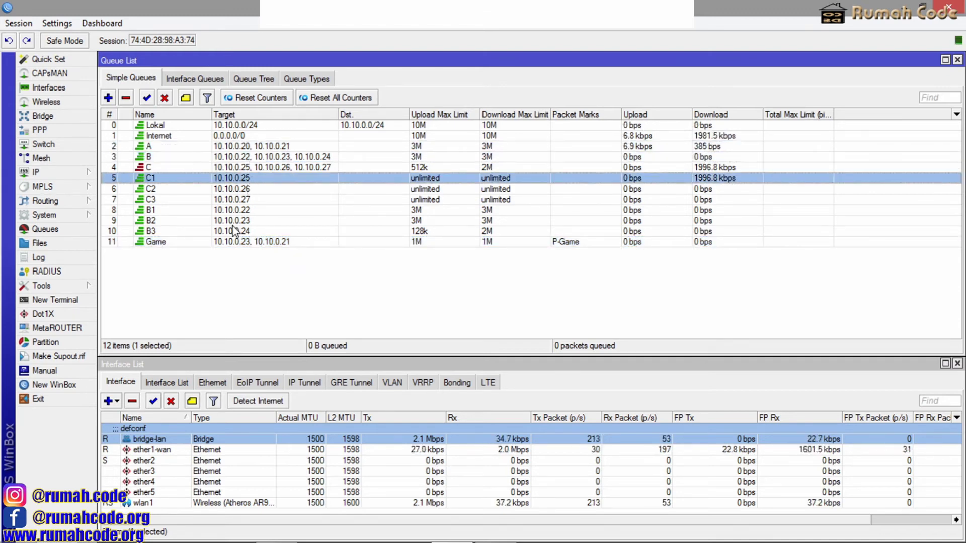
pyautogui.click(270, 242)
pyautogui.moveTo(270, 242); pyautogui.dragTo(270, 148)
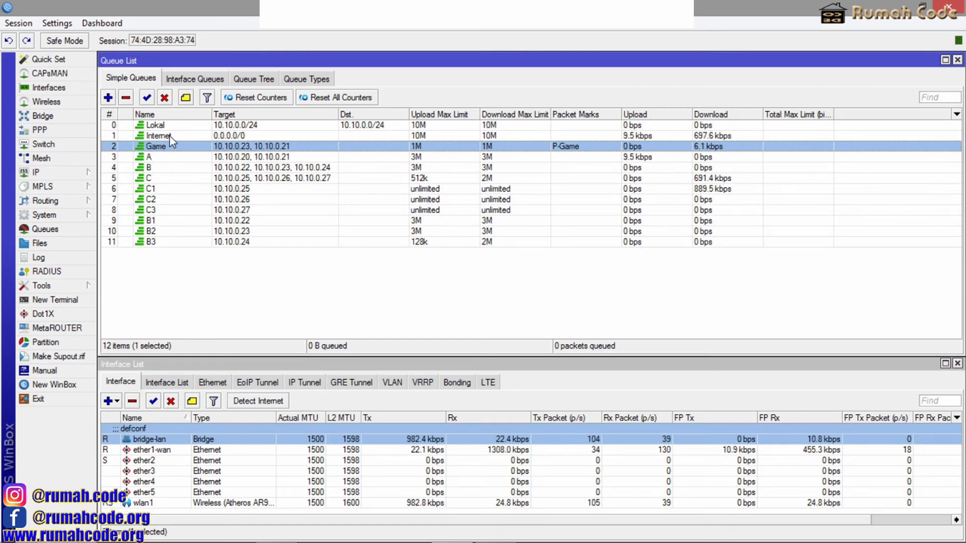
# Step: Compare the order positions of the Internet, Game and C1 queues in the list sorted by order number
pyautogui.click(139, 137)
pyautogui.click(156, 146)
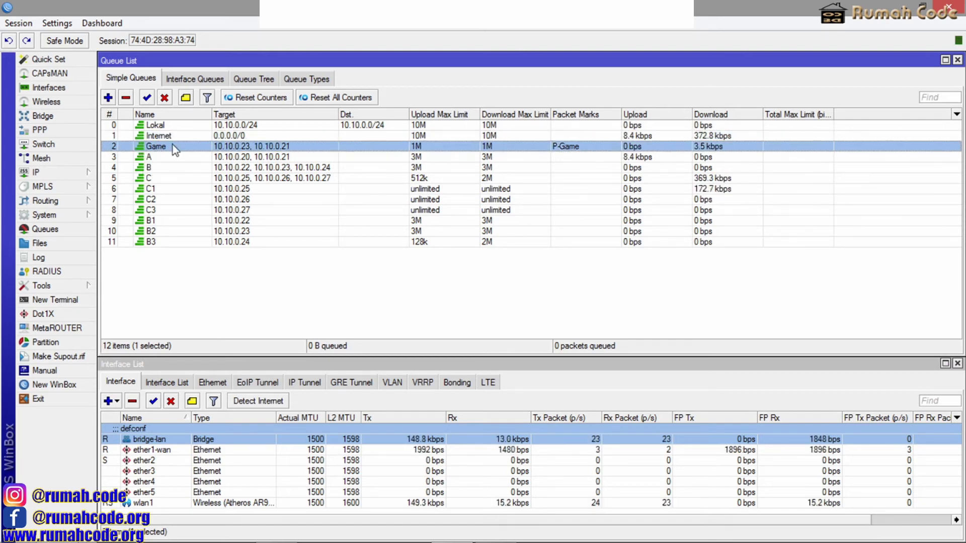
pyautogui.click(174, 134)
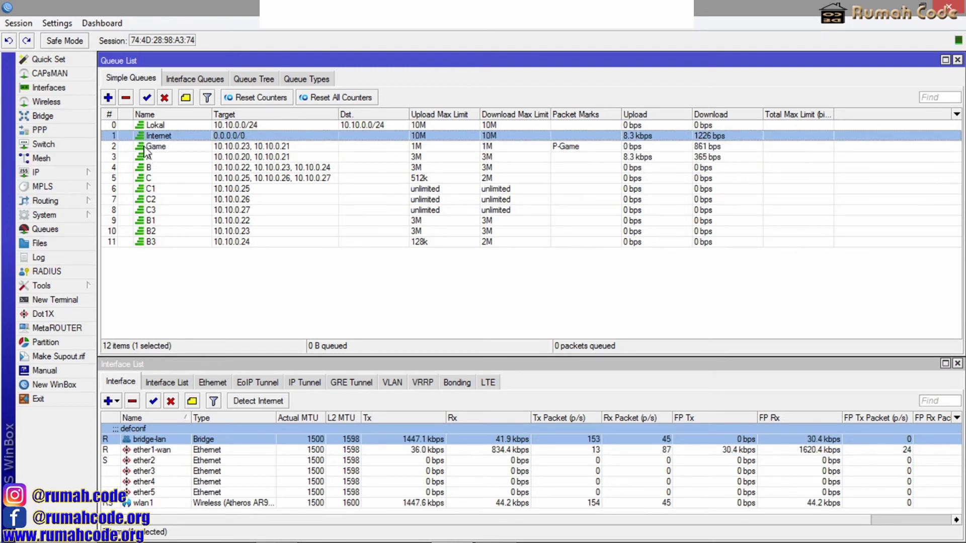
pyautogui.click(160, 150)
pyautogui.click(327, 188)
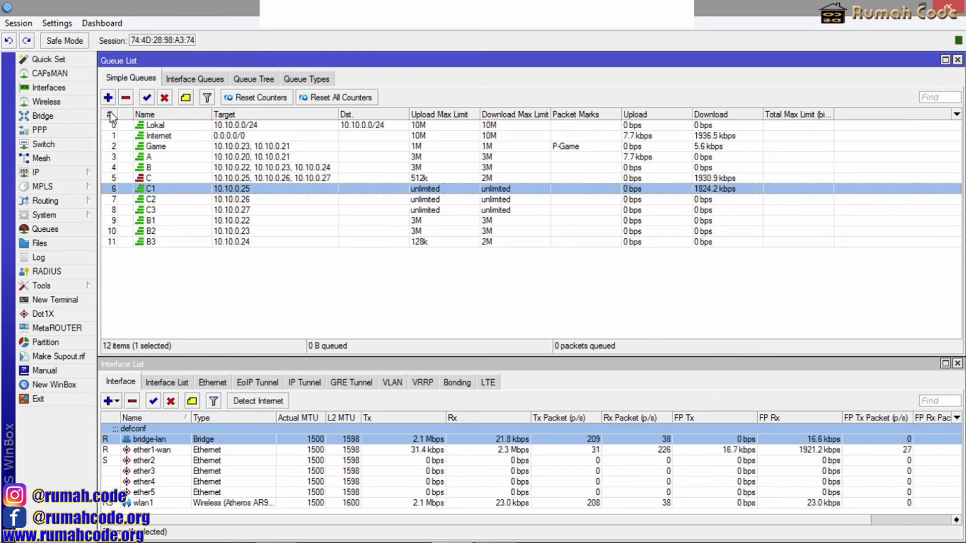
# Step: Sort the simple queues by name in ascending order and review the C3, Game and Lokal queues' limits and packet marks
pyautogui.click(146, 114)
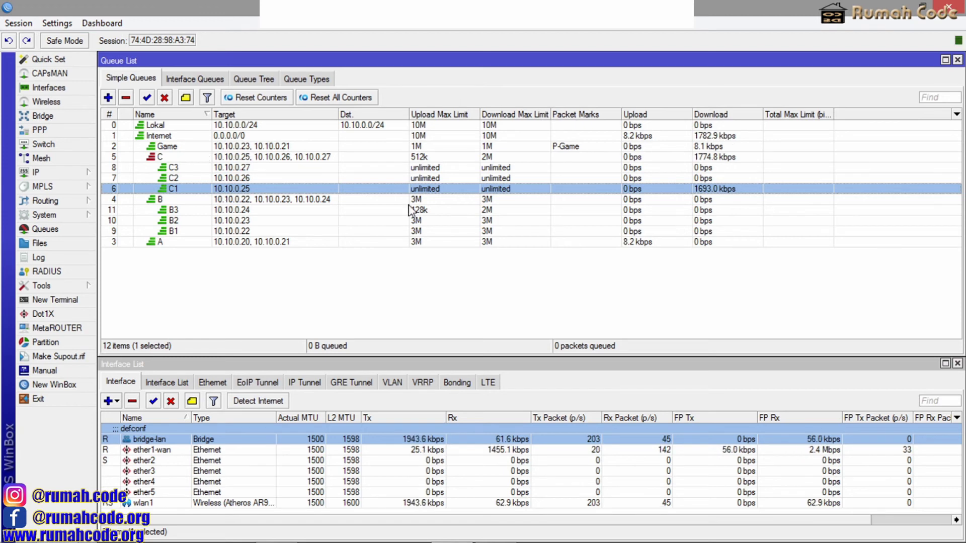
pyautogui.click(218, 147)
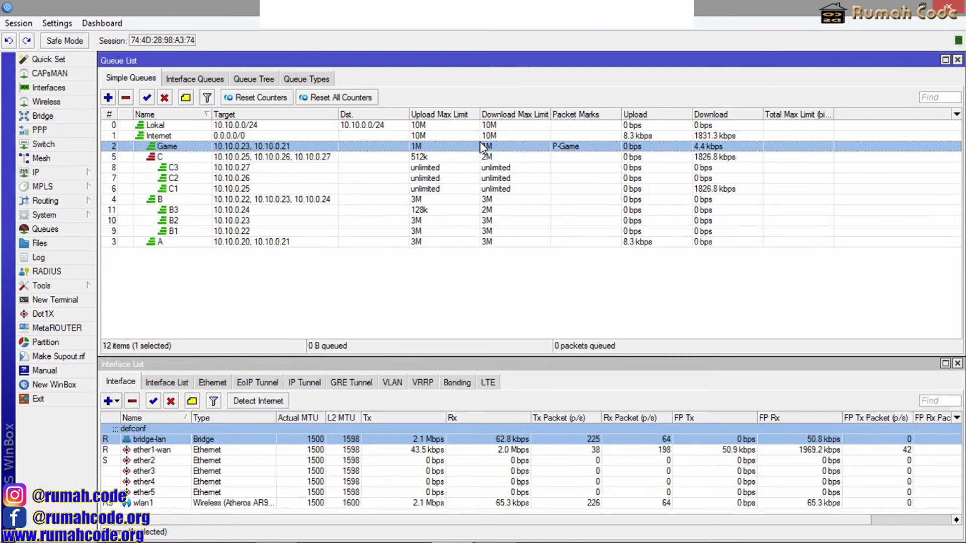
pyautogui.click(429, 306)
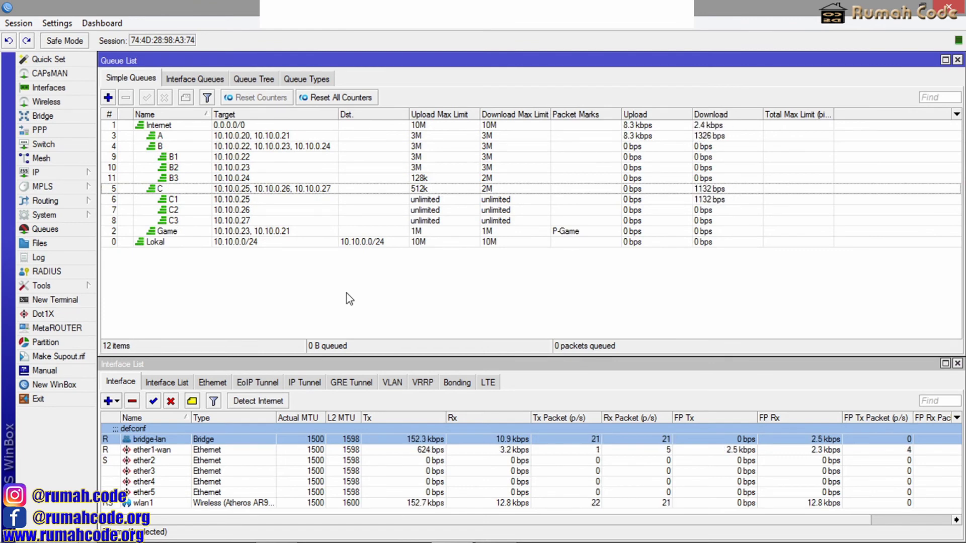
pyautogui.click(240, 221)
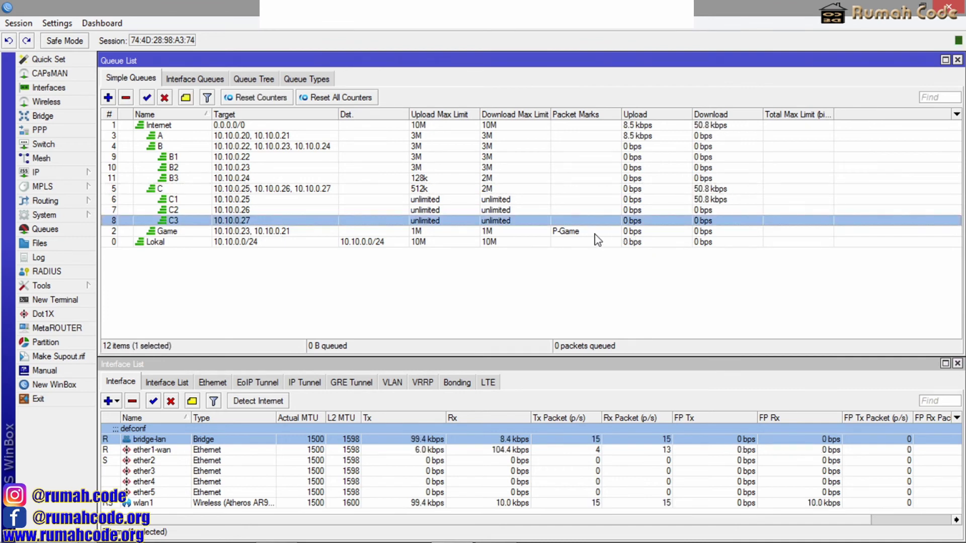
pyautogui.click(595, 232)
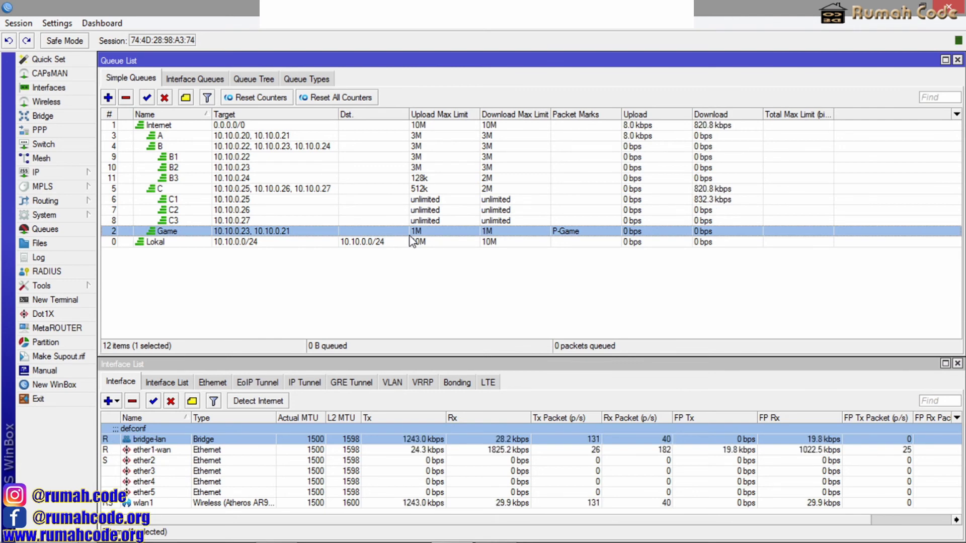
pyautogui.click(439, 244)
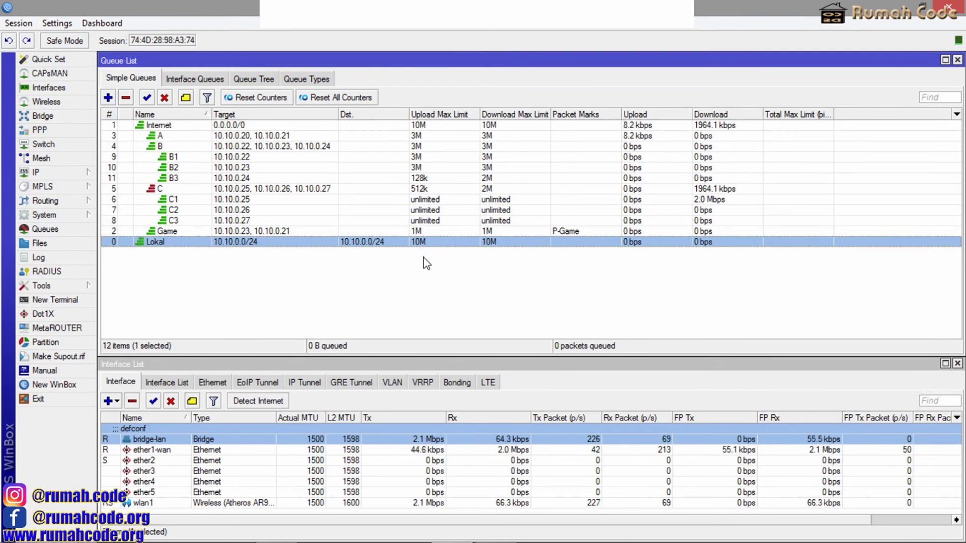
# Step: Open the firewall filter rules and locate the disabled "defconf: fasttrack" rule in the forward chain
pyautogui.click(89, 174)
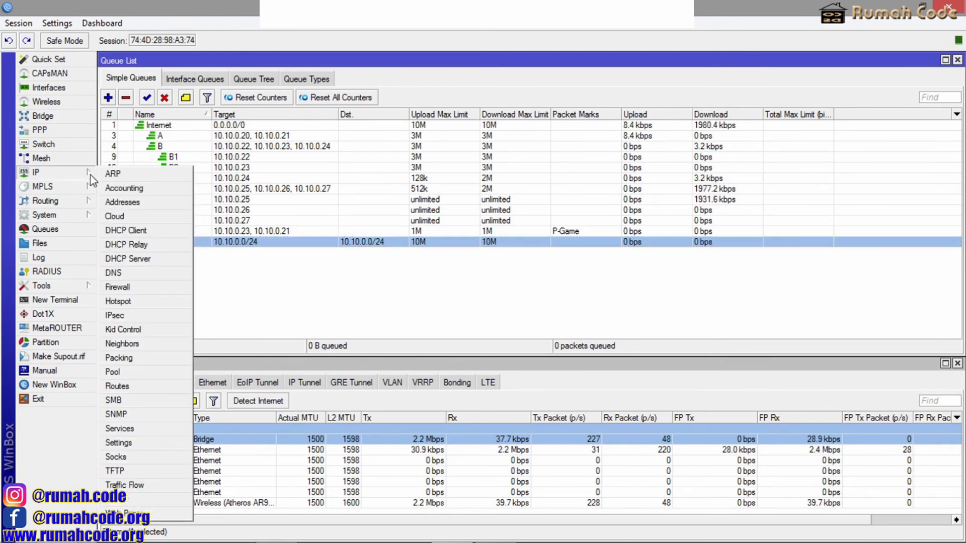
pyautogui.click(173, 287)
pyautogui.click(235, 266)
pyautogui.scroll(-1, 226, 281)
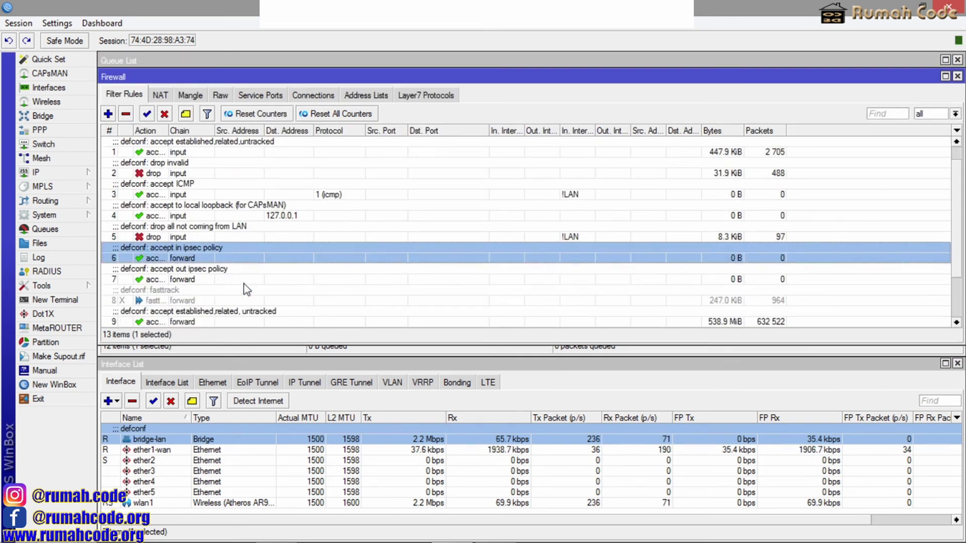
pyautogui.click(212, 300)
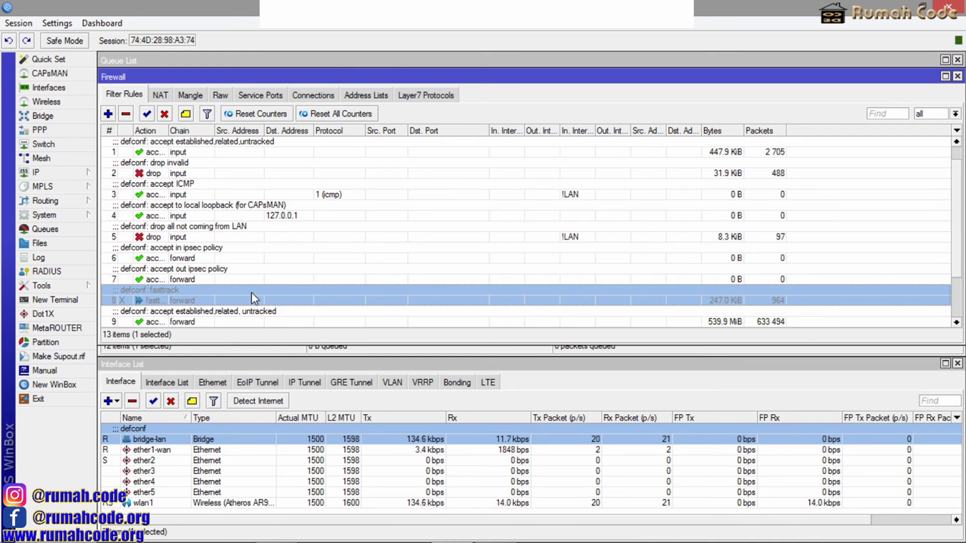
# Step: Inspect the fasttrack rule's connection states and action, and return to the simple queue list
pyautogui.doubleClick(163, 302)
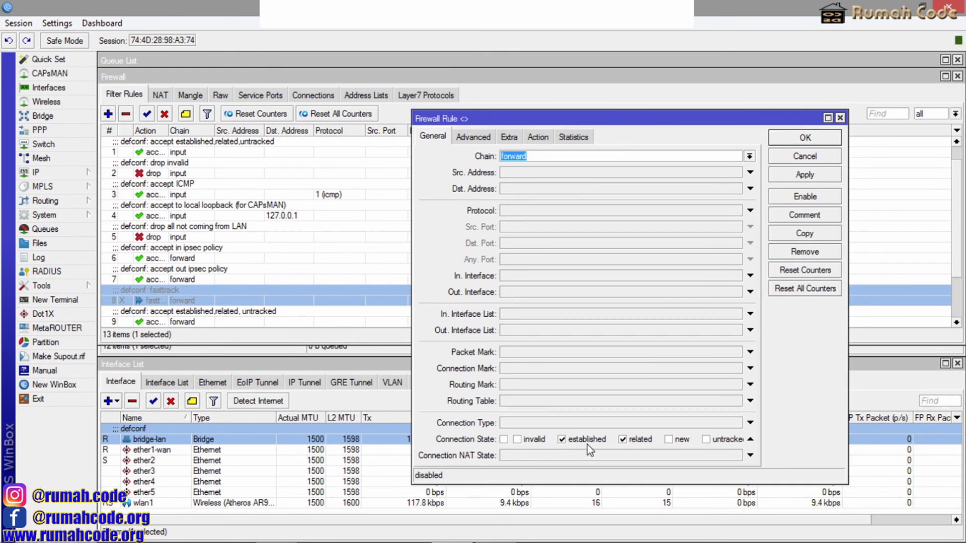
pyautogui.click(538, 136)
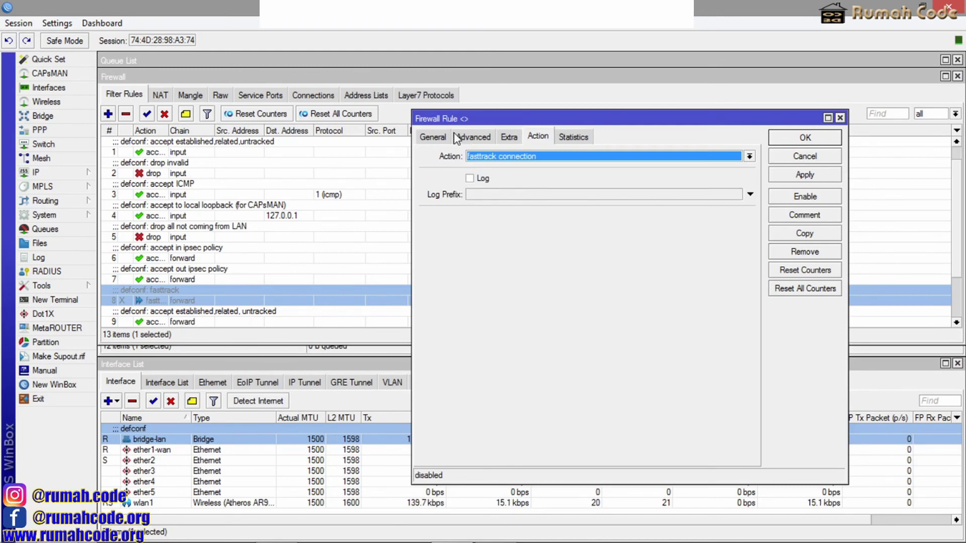
pyautogui.click(430, 138)
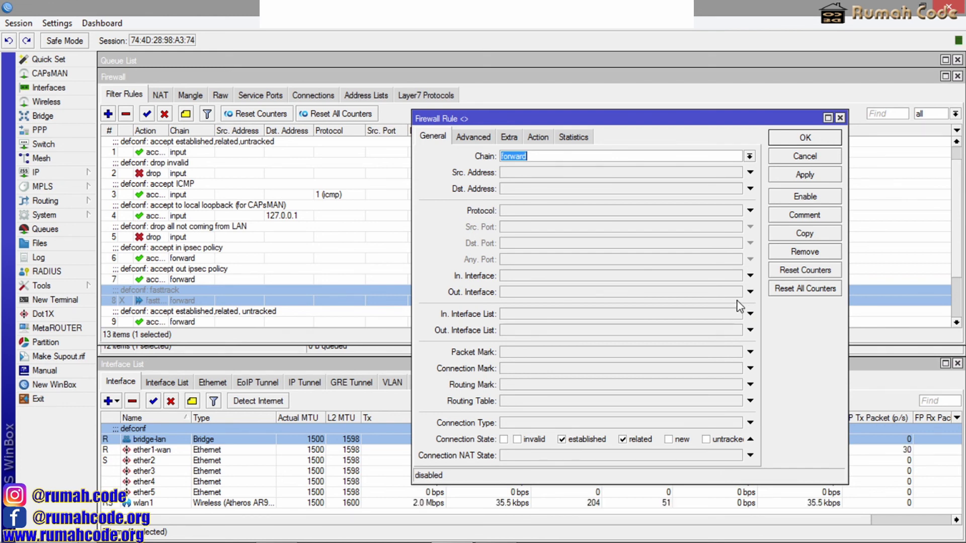
pyautogui.click(799, 140)
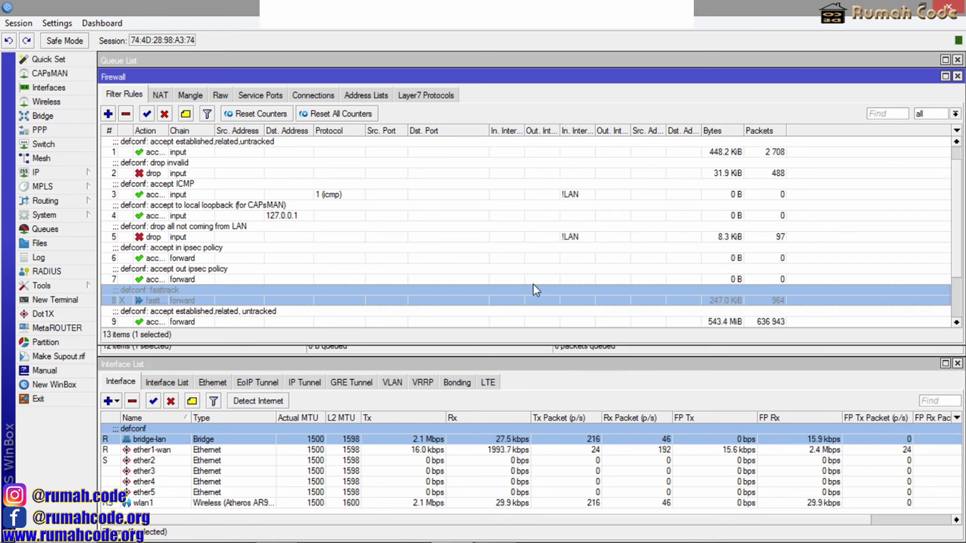
pyautogui.click(503, 60)
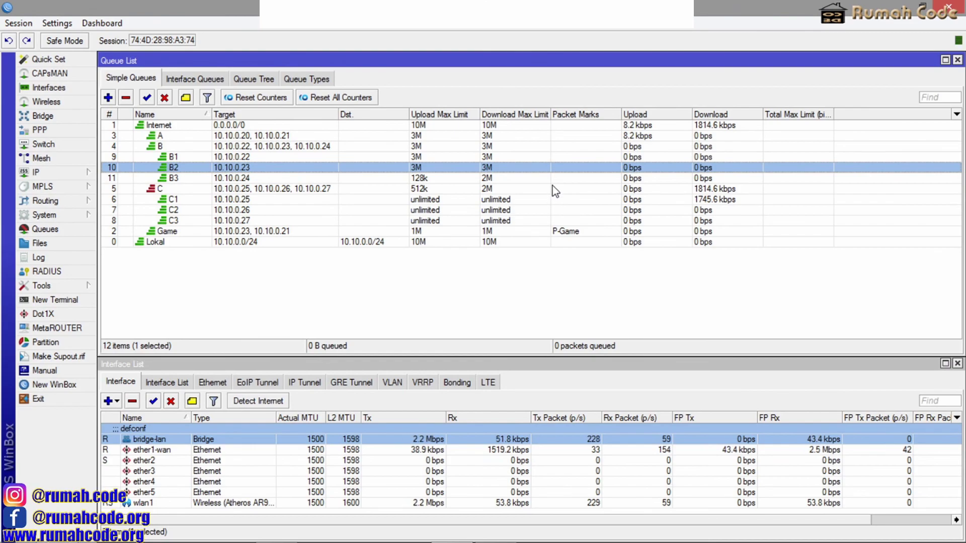
pyautogui.moveTo(563, 536)
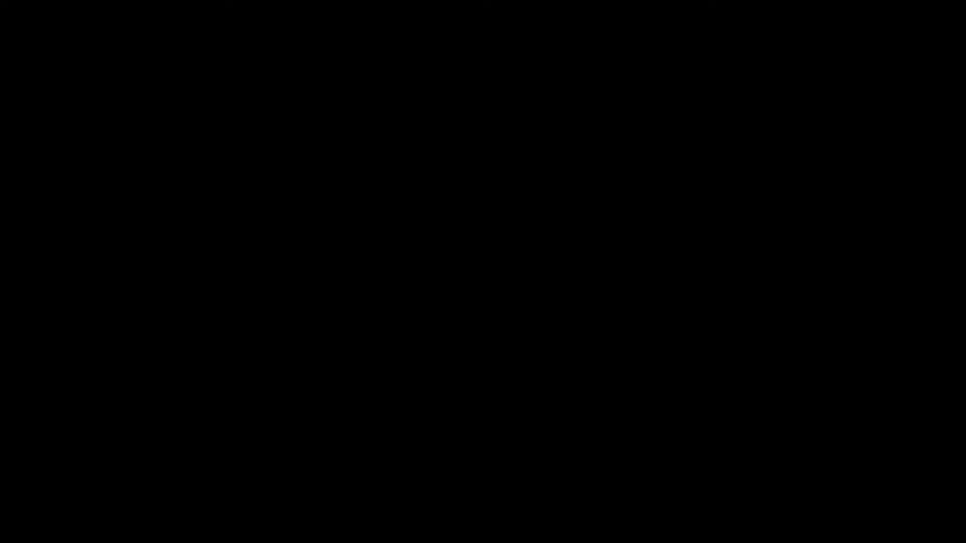